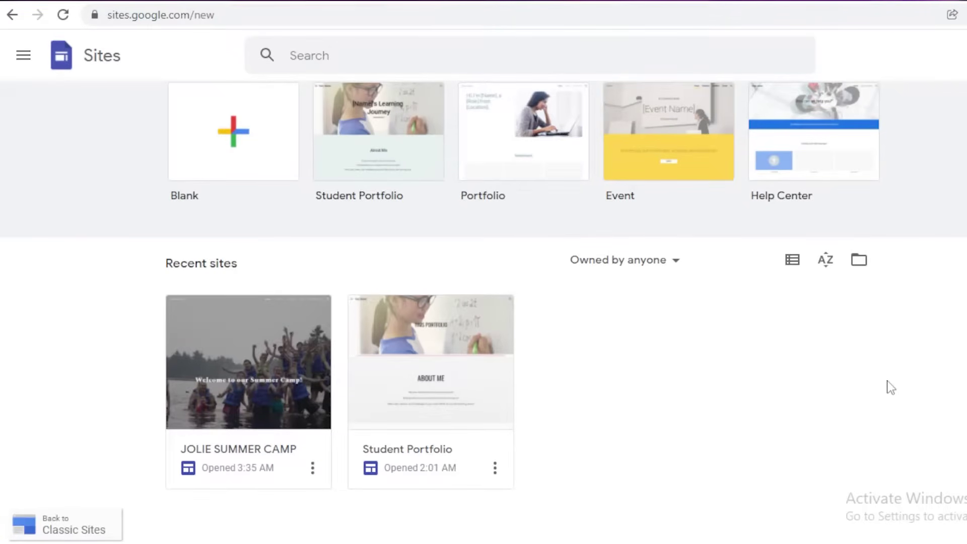
- Browse the template gallery down to the Education section, and create a new site from the Blank template
scroll(915, 272, "up", 1)
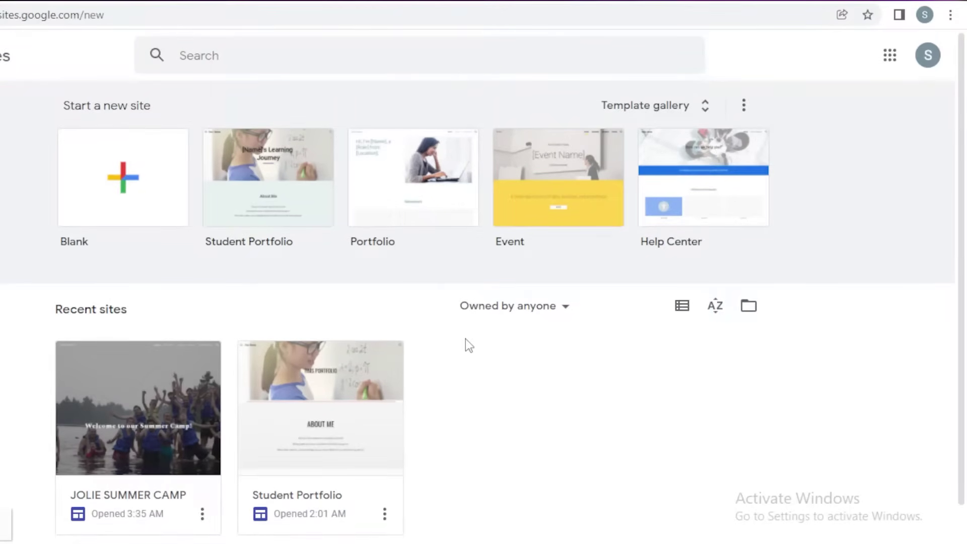
left_click(629, 113)
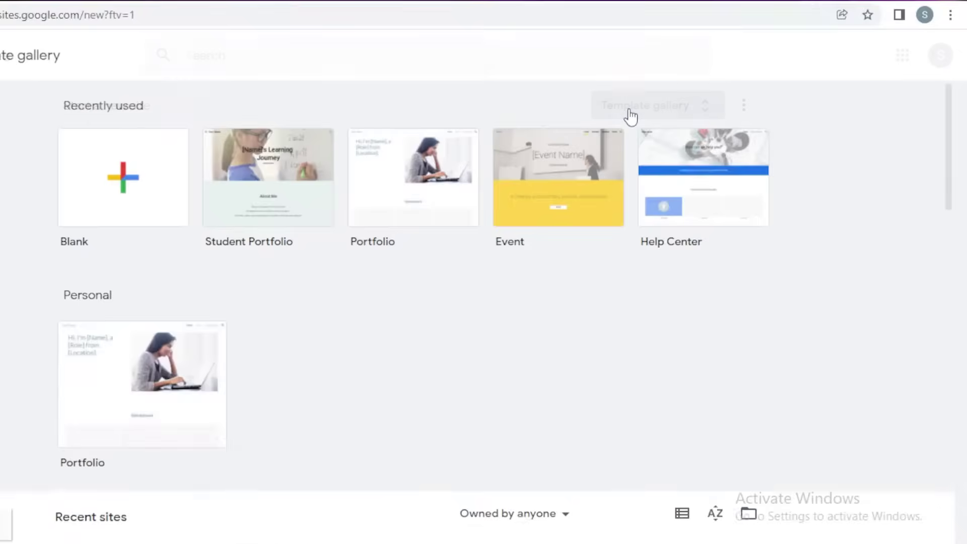
scroll(956, 163, "down", 1)
scroll(955, 162, "down", 15)
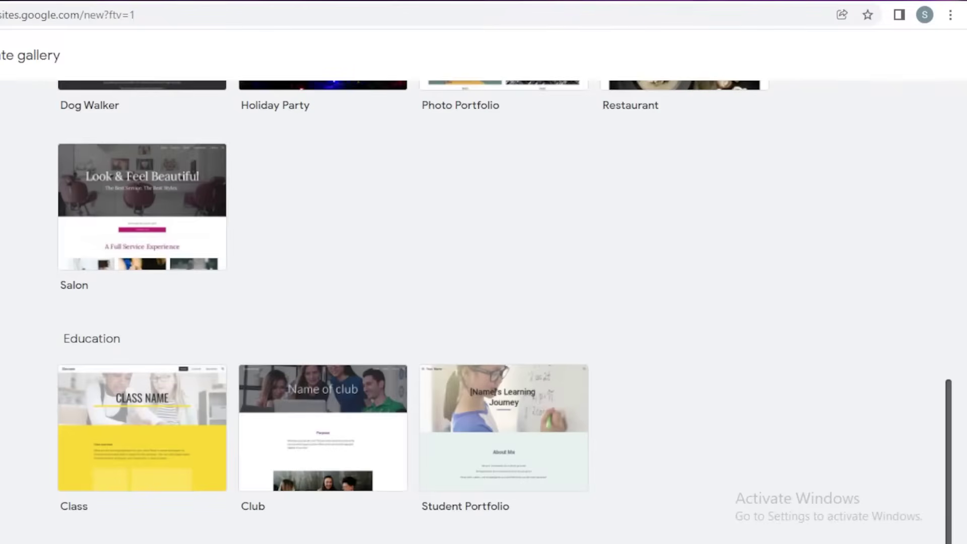
scroll(917, 274, "up", 9)
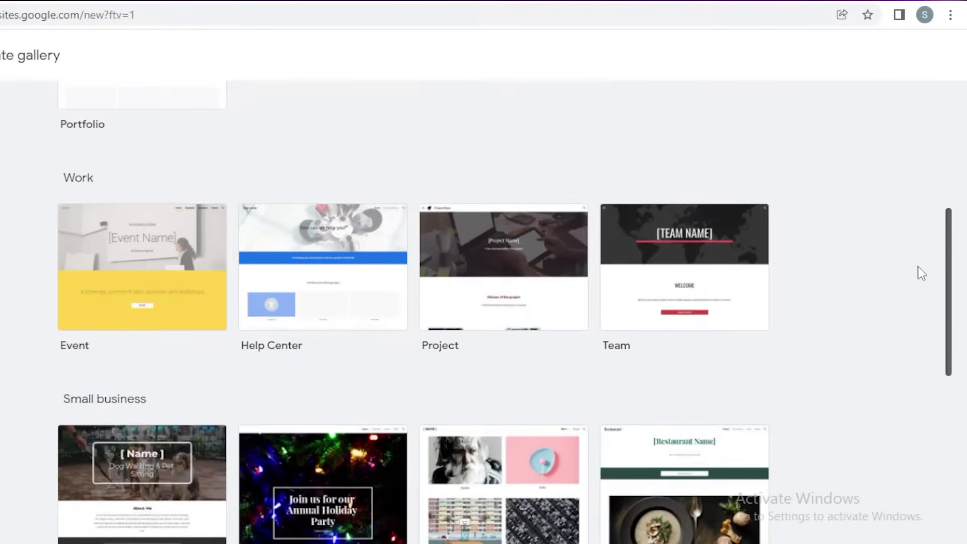
scroll(921, 267, "up", 1)
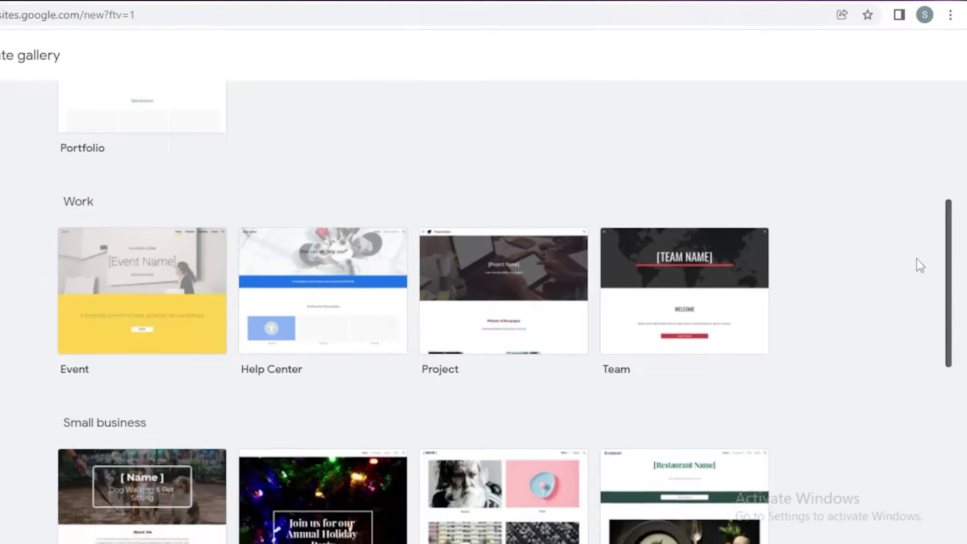
scroll(917, 262, "up", 6)
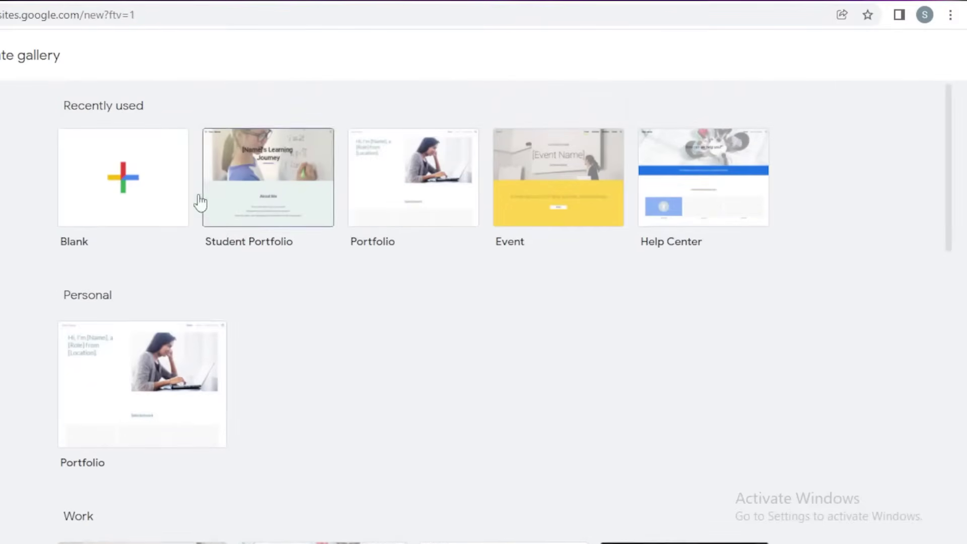
left_click(146, 195)
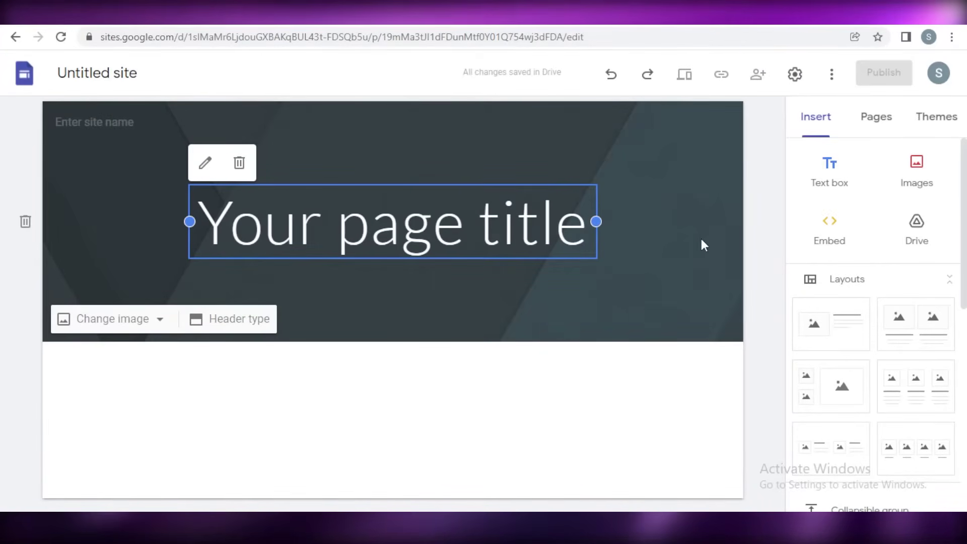
- Replace the placeholder page title in the header with PEACOCK ART GALLERY
left_click(383, 237)
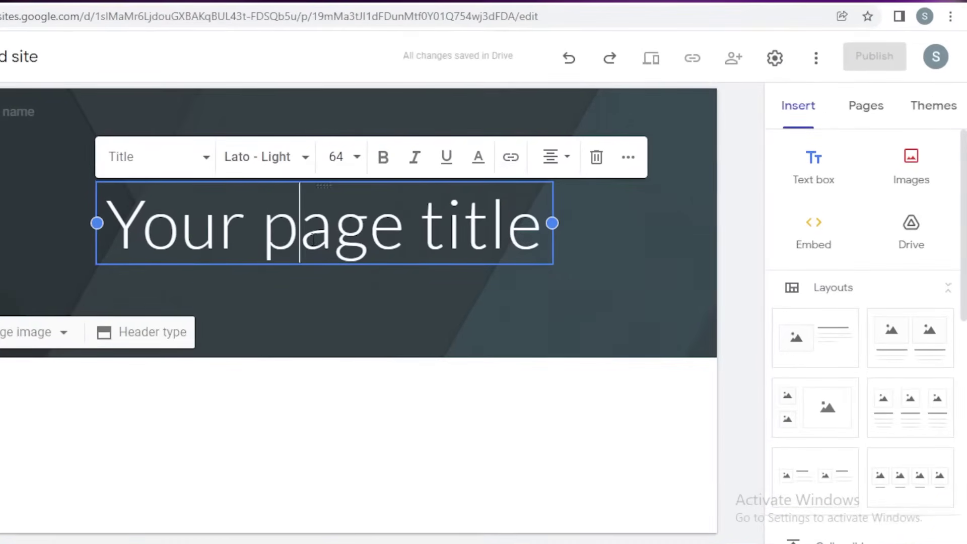
triple_click(381, 238)
type("ART")
key("BackSpace")
key("BackSpace")
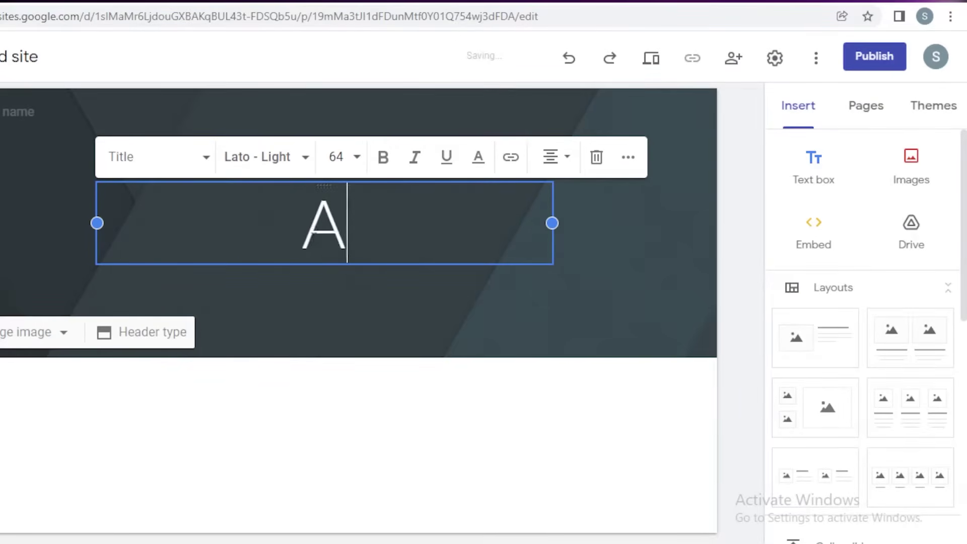
key("BackSpace")
type("PEACOCK")
key("Return")
type("ART GALLERY")
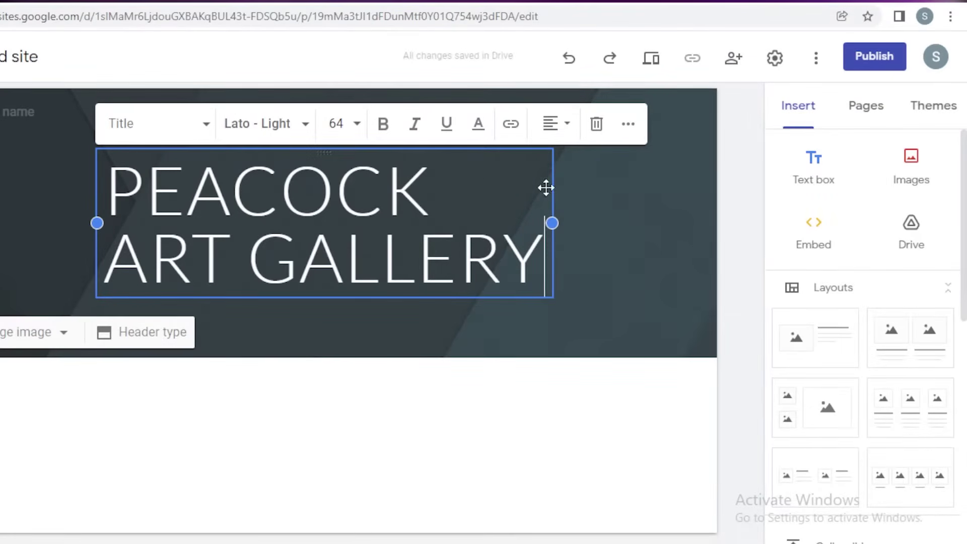
- Widen the title text box on both sides and set the title's font size to 36
left_click_drag(551, 220, 760, 211)
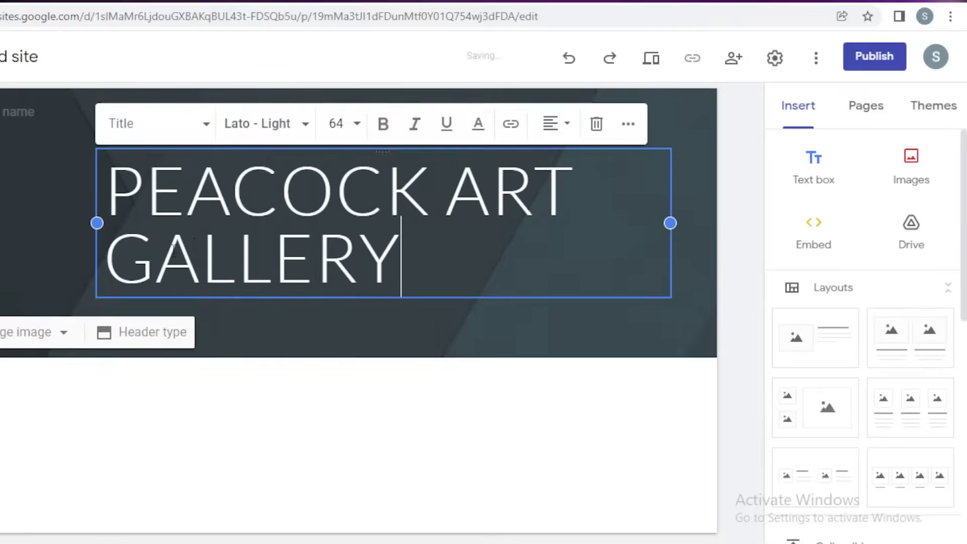
left_click_drag(95, 225, 19, 223)
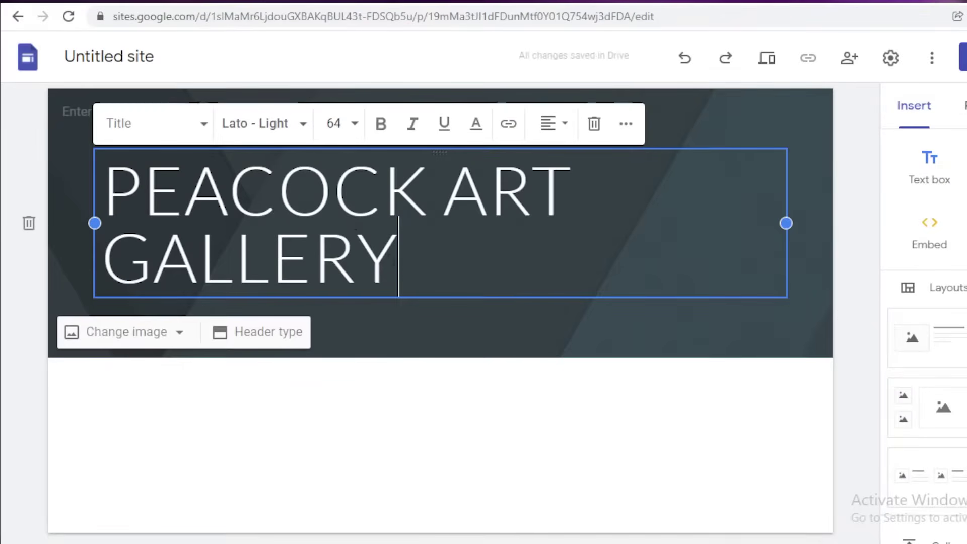
left_click_drag(400, 266, 115, 162)
left_click(341, 130)
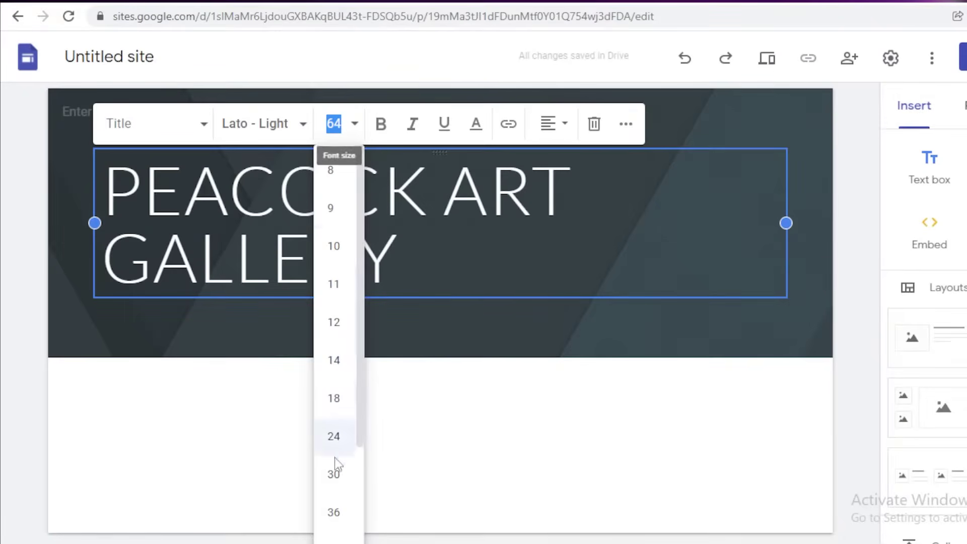
left_click(344, 516)
left_click(328, 494)
- Enter TINA ART PORTFOLIO as the site name above the page header
left_click(125, 110)
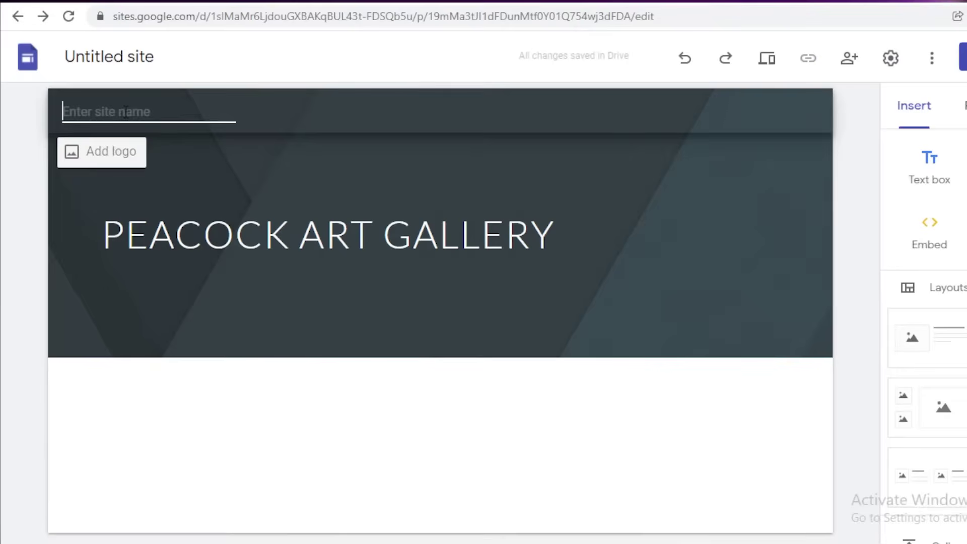
type("TINA A")
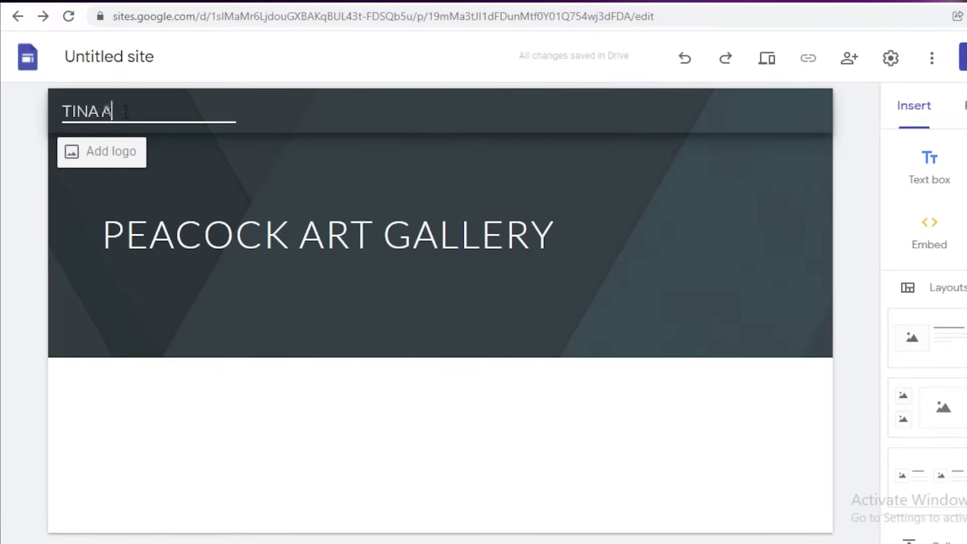
type("RT PORTFOLIO")
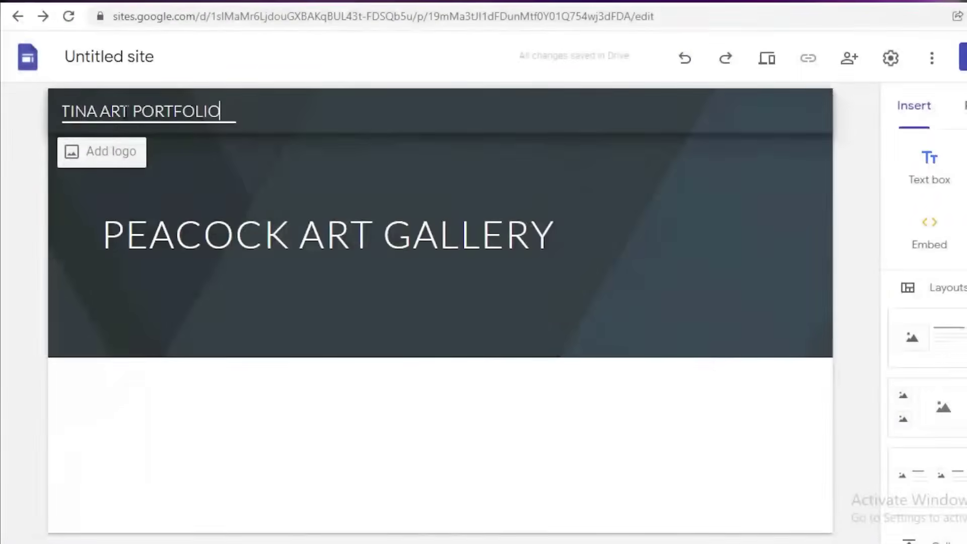
left_click(248, 138)
left_click(365, 184)
left_click(379, 113)
left_click(367, 170)
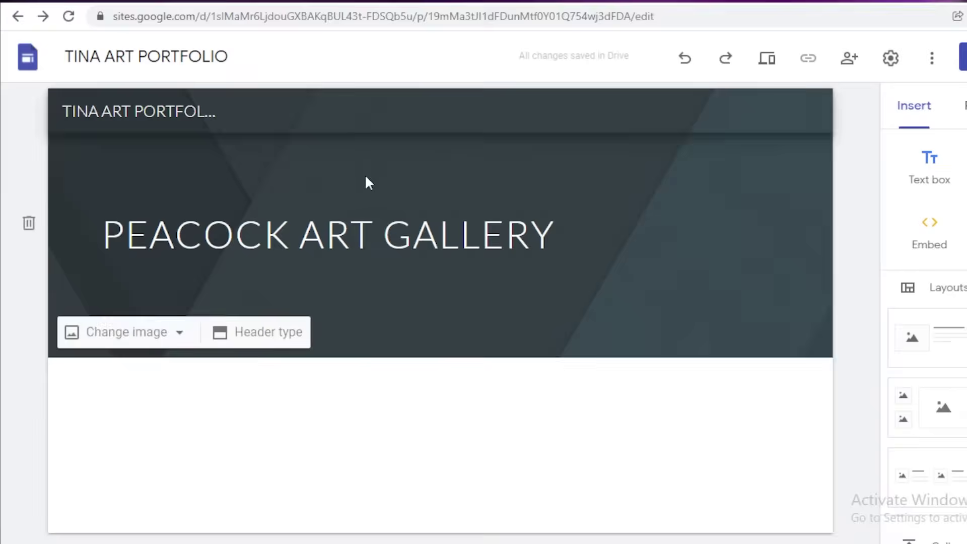
- Delete the page title text and change the header type to one without a background image
left_click(347, 229)
left_click_drag(643, 254, 82, 248)
key("BackSpace")
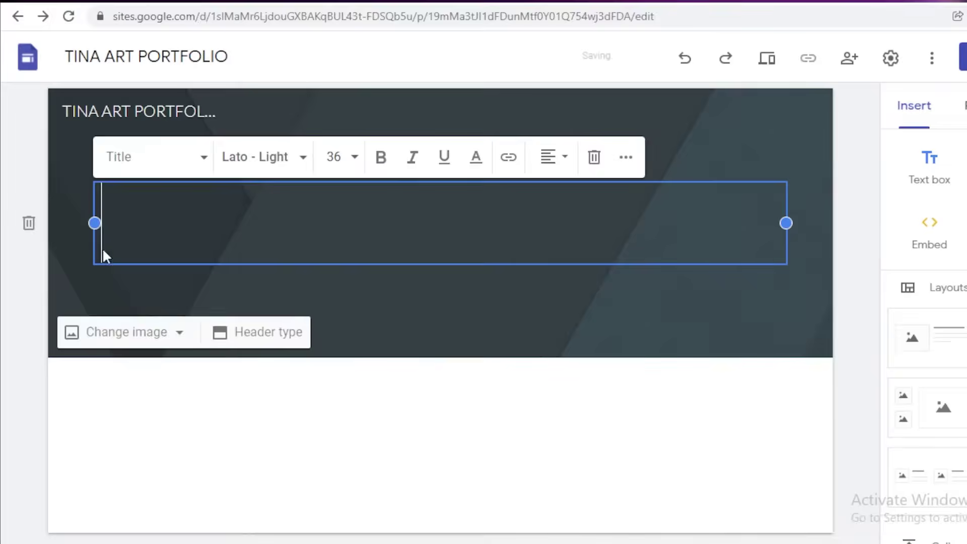
left_click(270, 312)
left_click(323, 225)
left_click(383, 327)
left_click(249, 335)
left_click(432, 326)
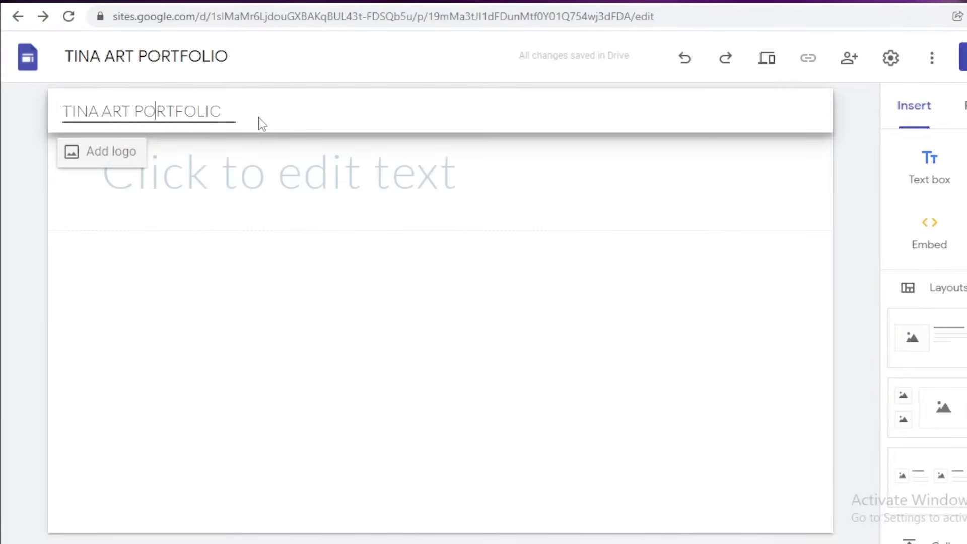
- Look at the logo and favicon options in the brand images settings, and at the additional site options
left_click(130, 110)
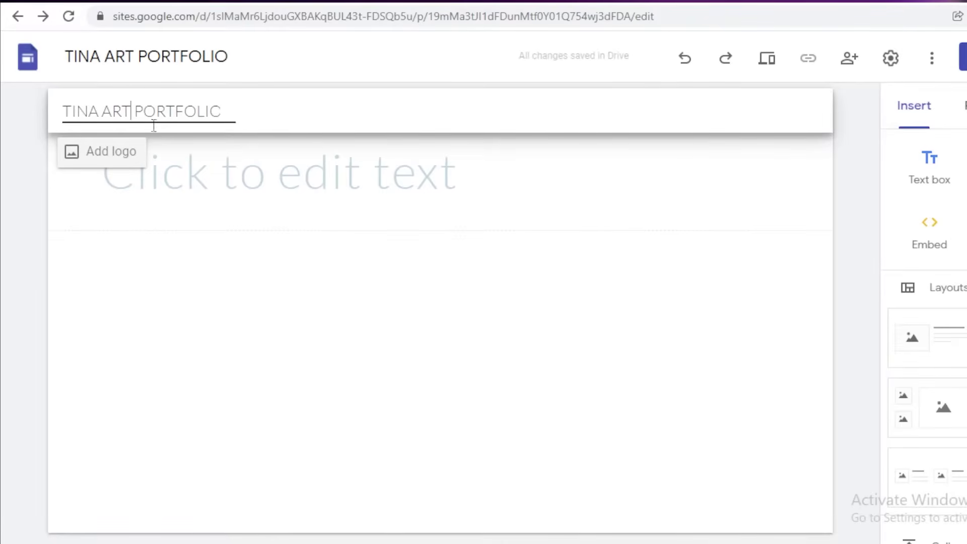
left_click(111, 153)
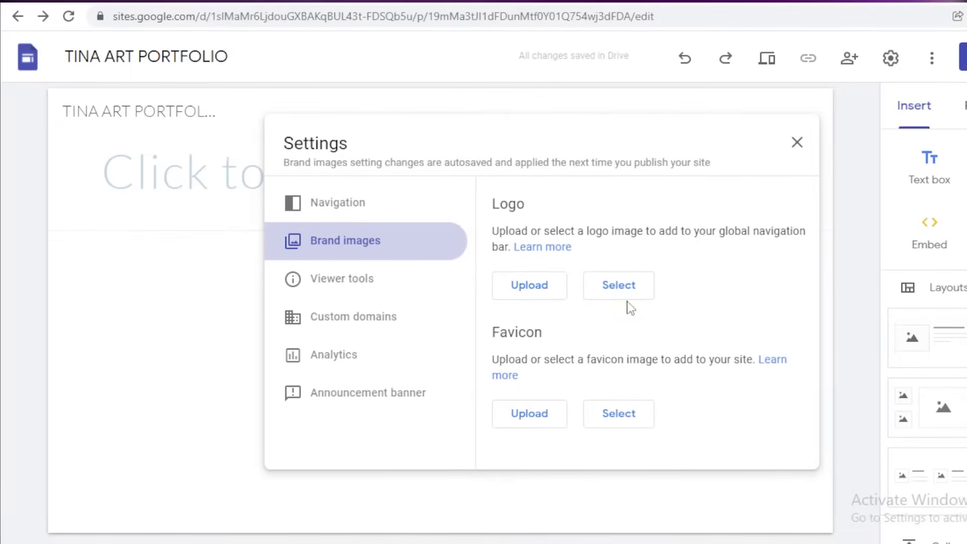
left_click(796, 149)
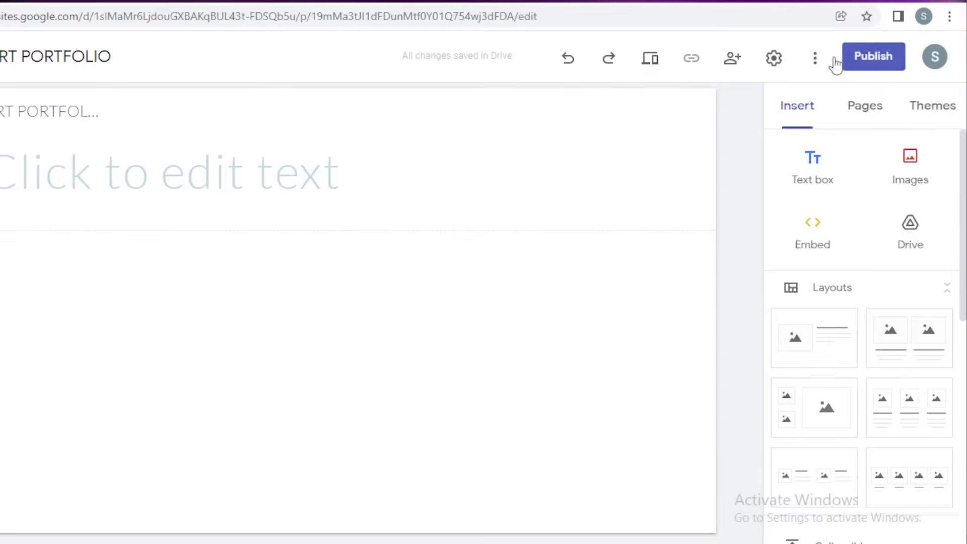
left_click(817, 58)
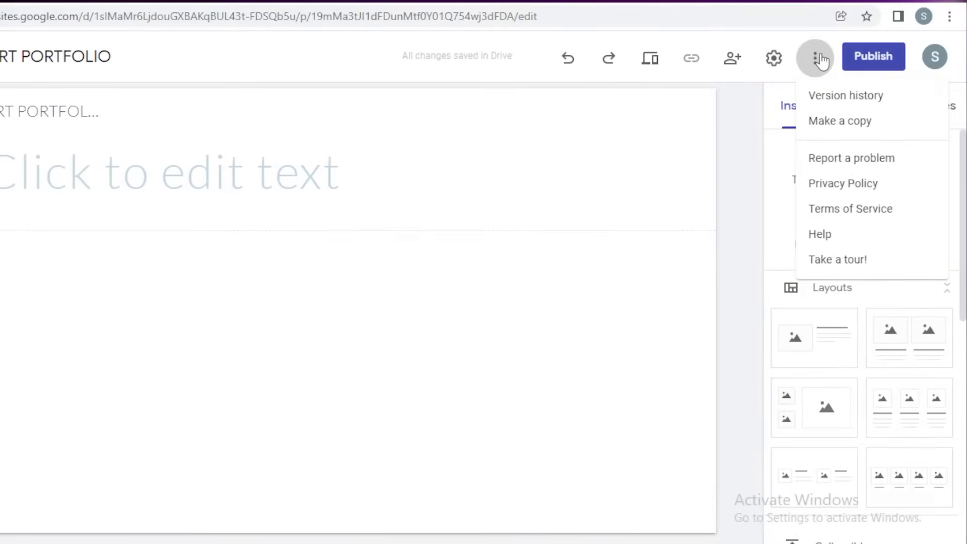
left_click(818, 59)
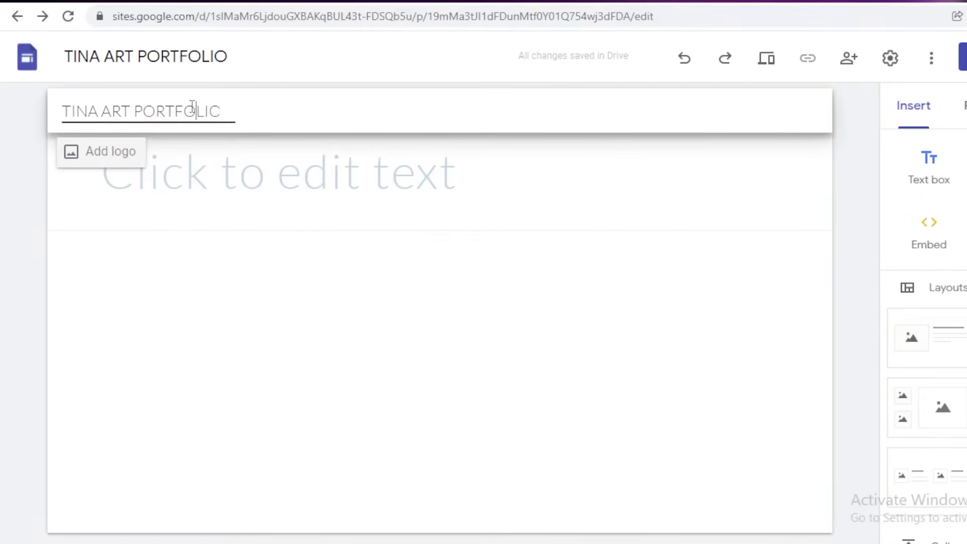
- Remove the word ART from the site name in the header so it reads TINA PORTFOLIO
left_click_drag(125, 110, 109, 99)
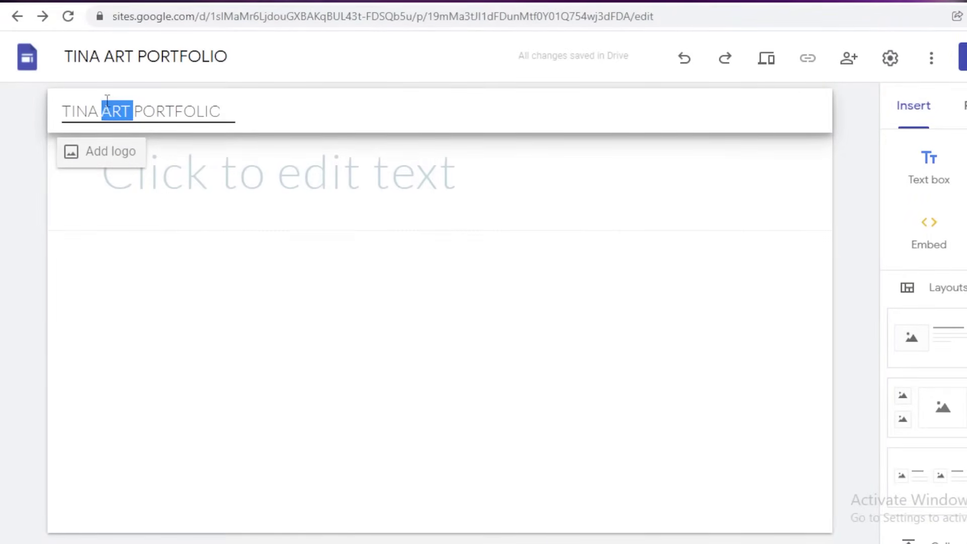
key("BackSpace")
key("BackSpace")
left_click(183, 334)
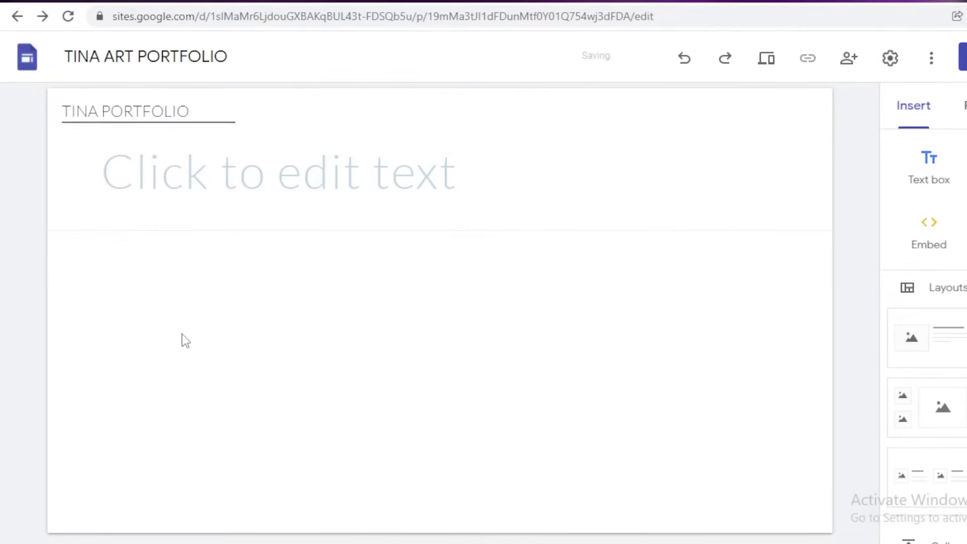
- Delete the empty title text box from the page header
left_click(276, 182)
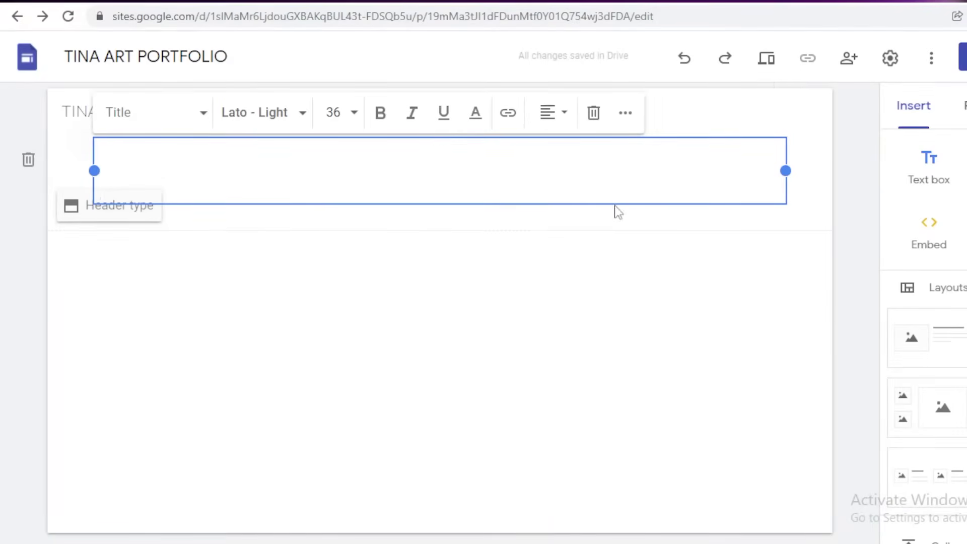
left_click(590, 113)
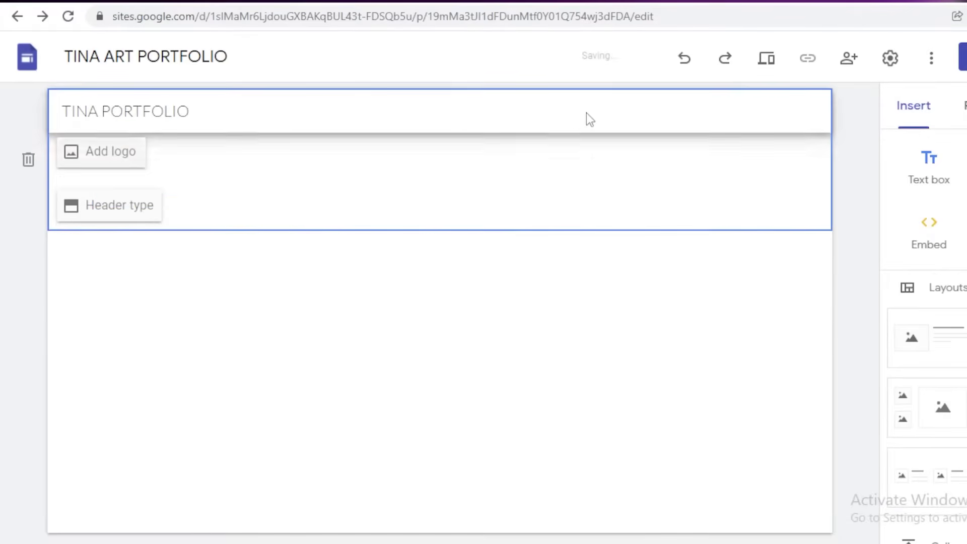
left_click(294, 208)
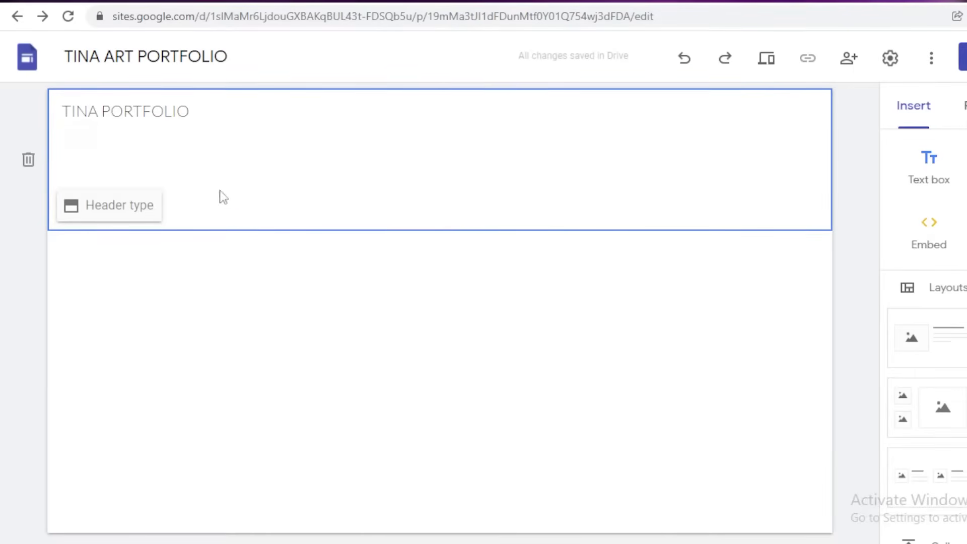
left_click(81, 211)
left_click(241, 252)
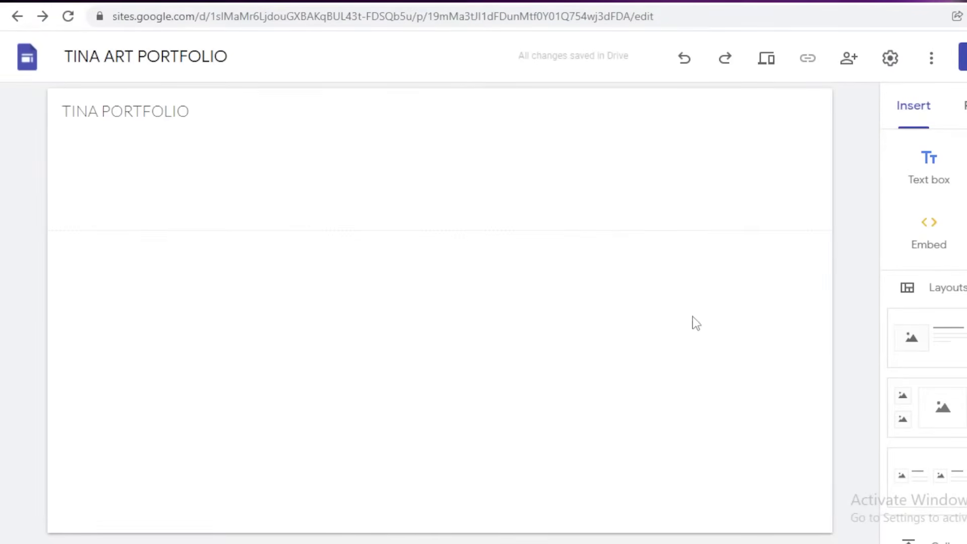
- Insert the layout with four image placeholders in a row and a caption under each below the header
scroll(917, 348, "down", 5)
scroll(959, 342, "up", 5)
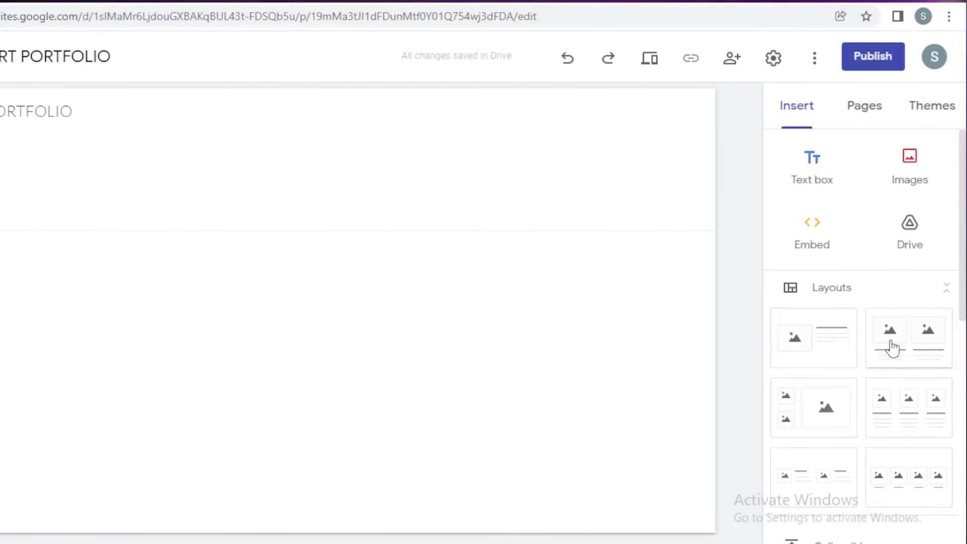
left_click(907, 487)
scroll(720, 361, "up", 2)
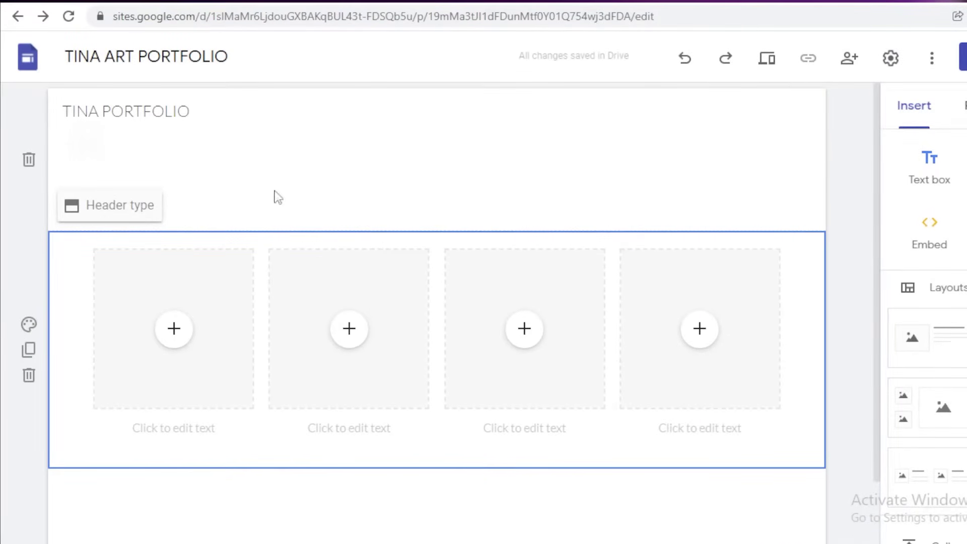
- Fill the first image placeholder with the blurred pink-and-grey peacock painting from a Google image search for "Peacock ART"
left_click(171, 347)
left_click(215, 384)
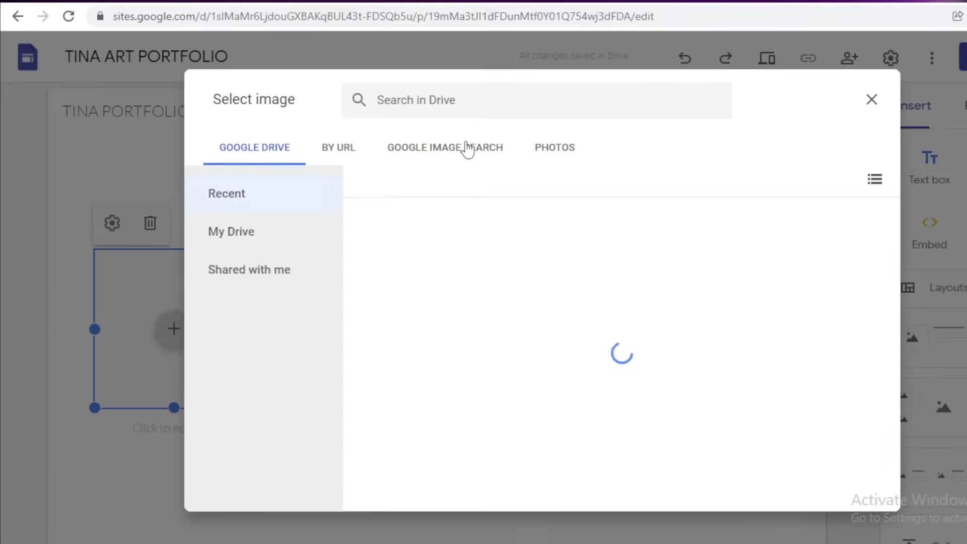
left_click(464, 147)
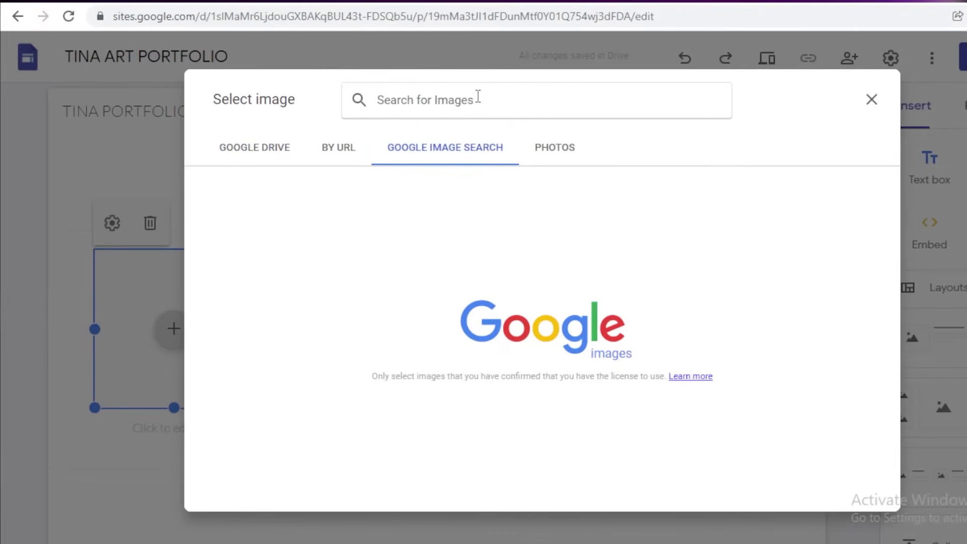
type("P")
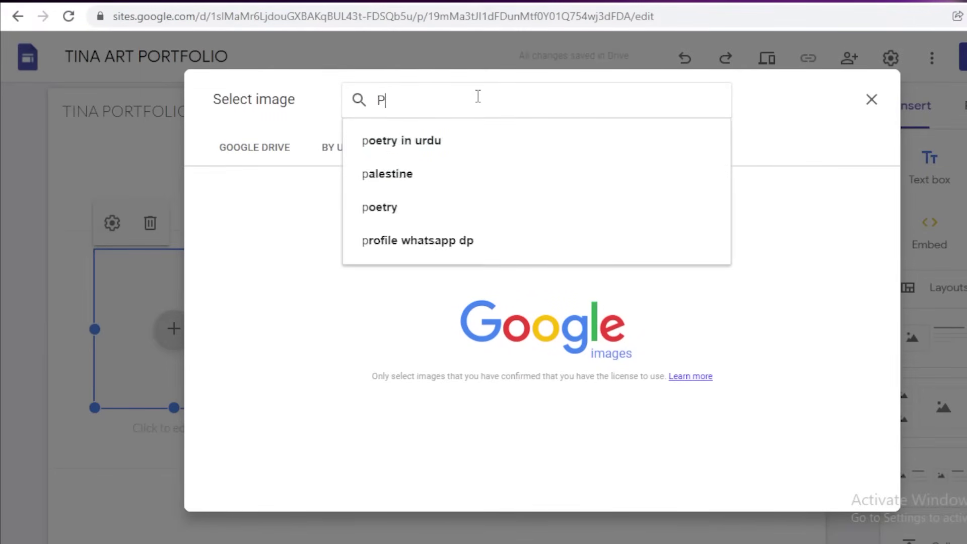
type("eacock")
key("Return")
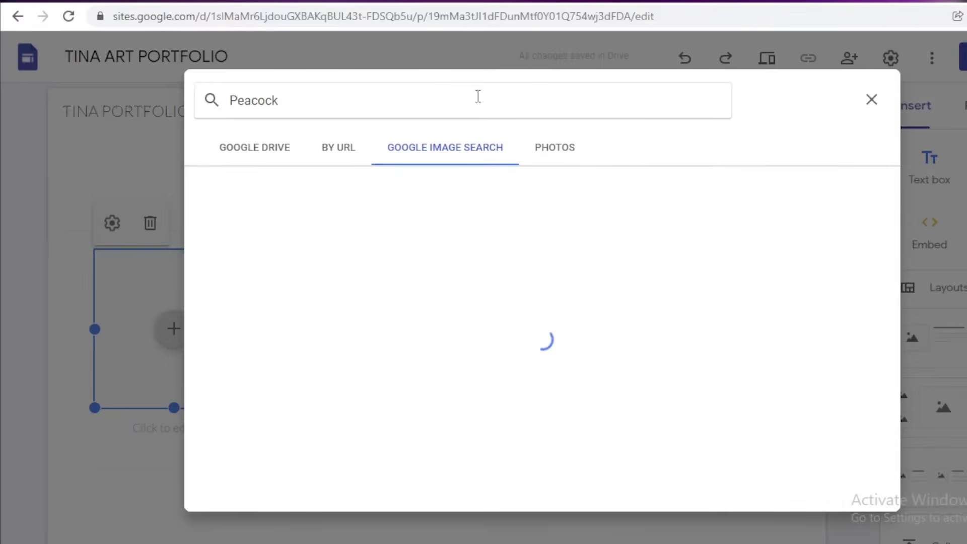
type("ATRT")
key("Return")
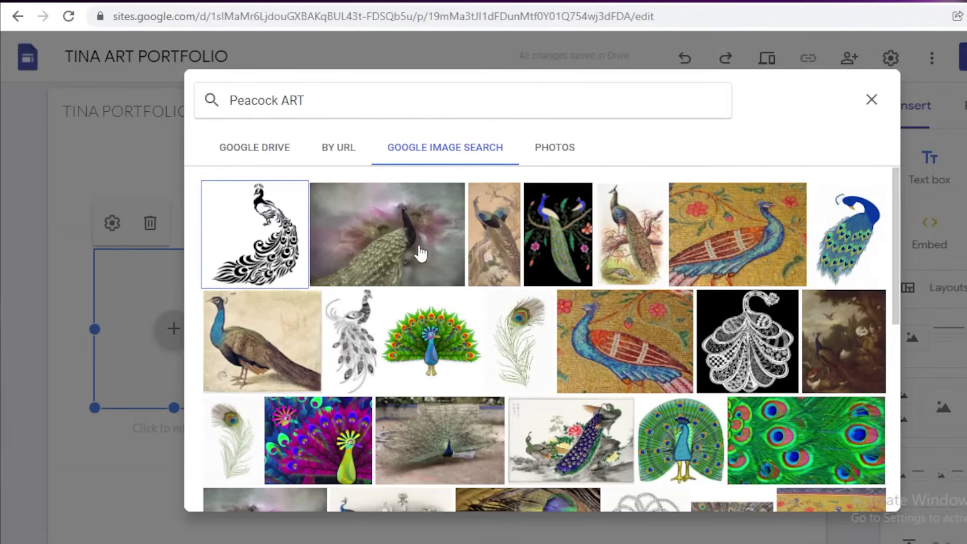
left_click(482, 242)
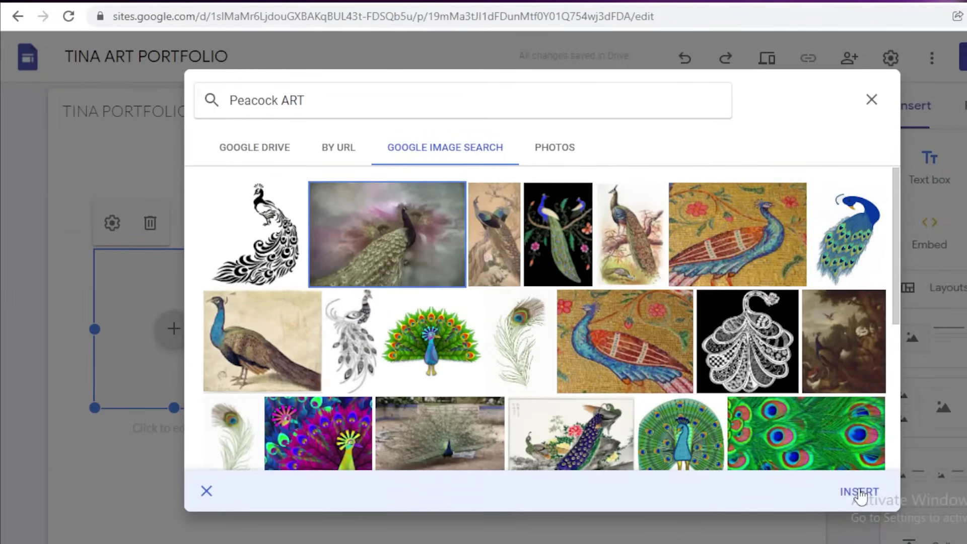
left_click(859, 492)
- Fill the second image placeholder with the orange-eyed owl close-up from a Google image search for "owl art"
left_click(348, 329)
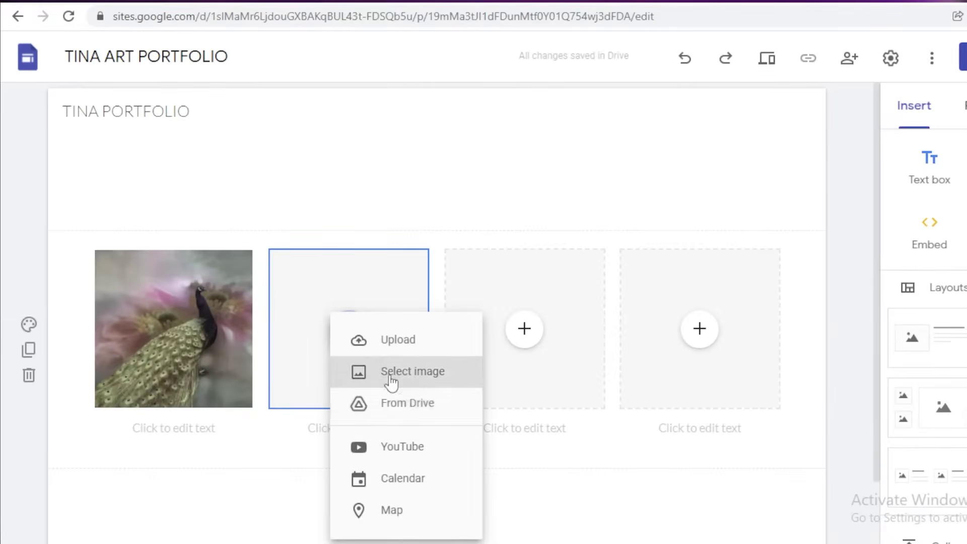
left_click(391, 375)
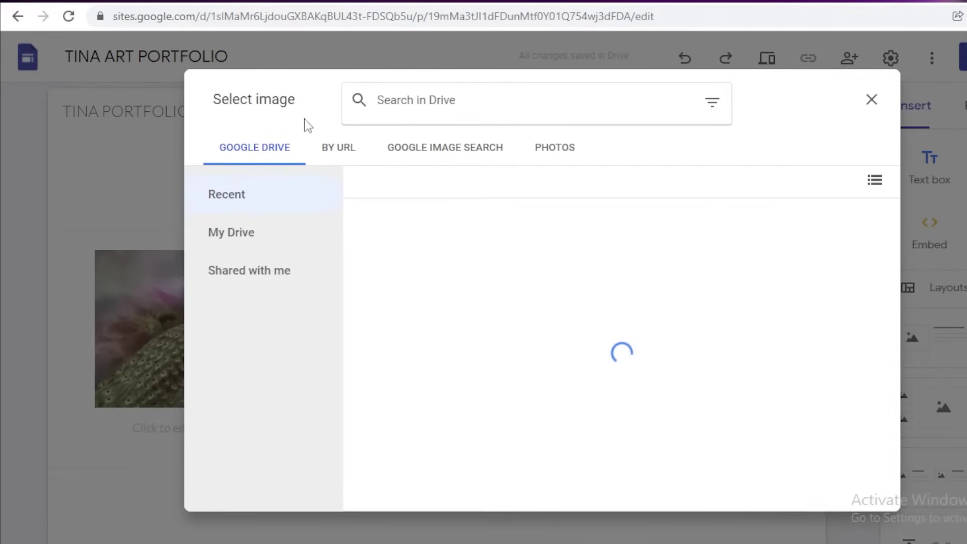
left_click(448, 151)
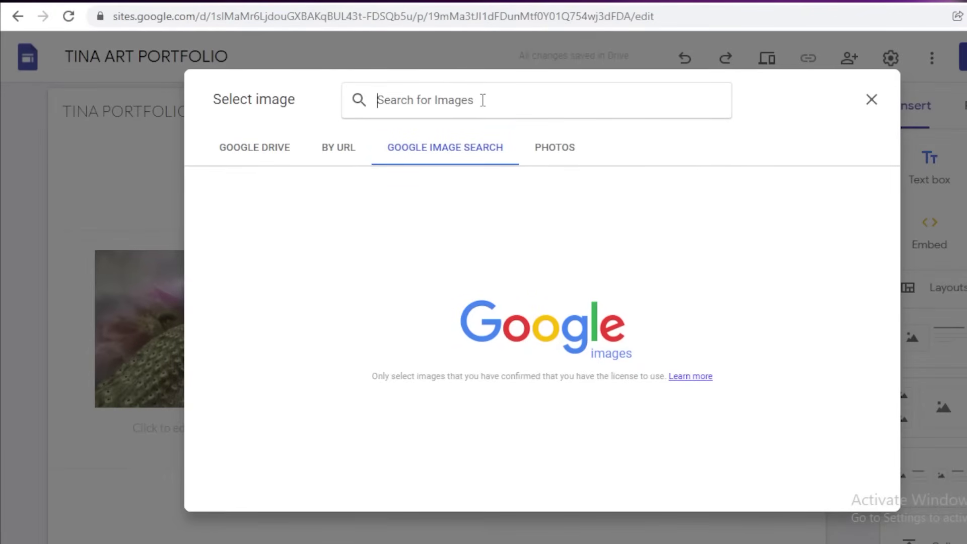
type("owl")
key("Return")
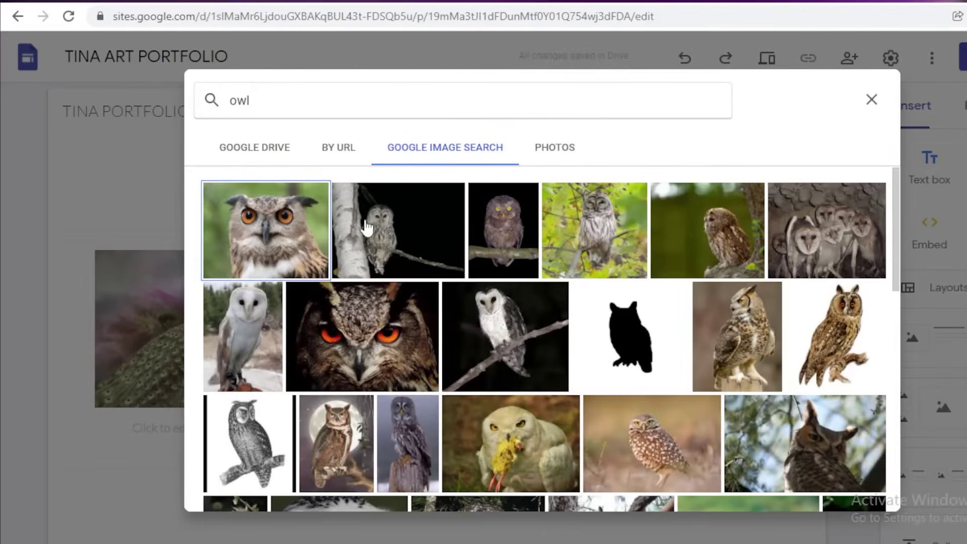
type("art")
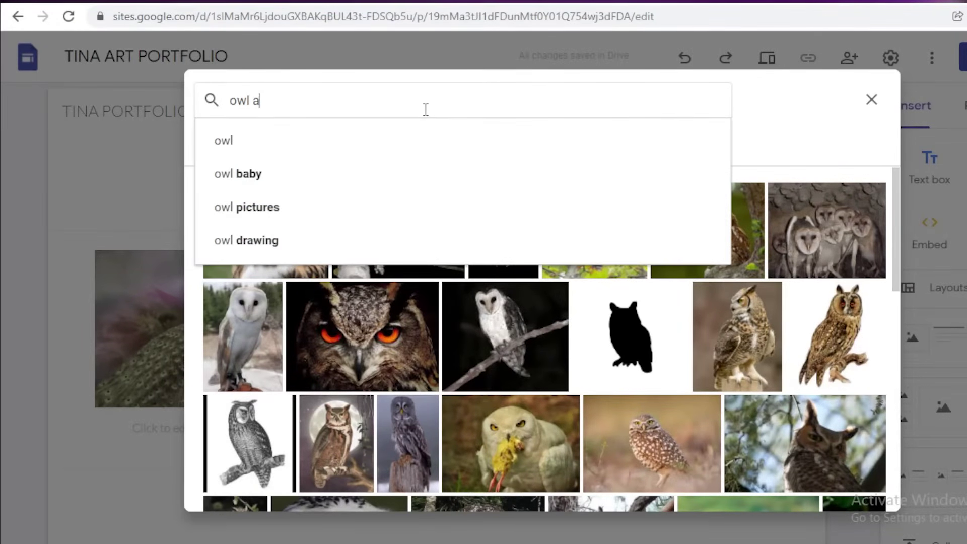
key("Return")
scroll(572, 342, "down", 5)
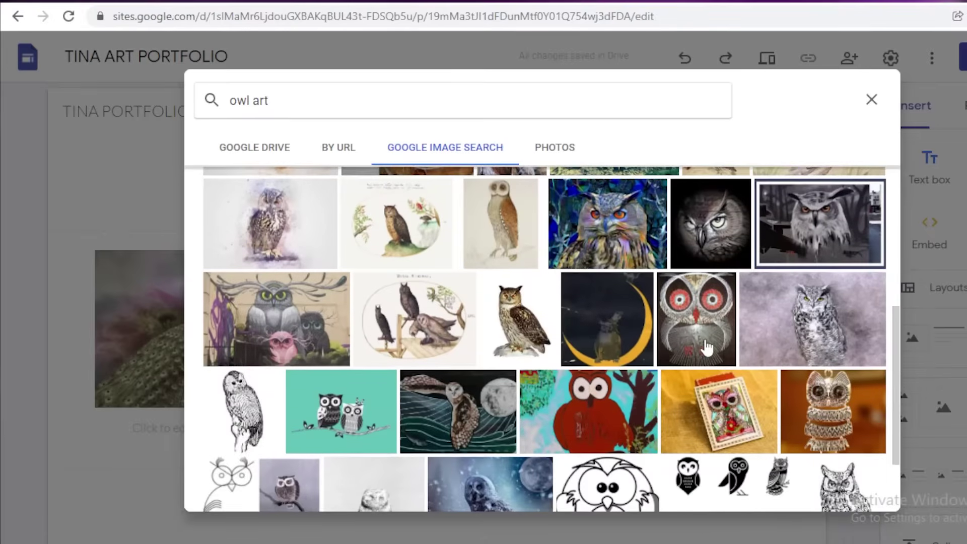
scroll(695, 327, "up", 5)
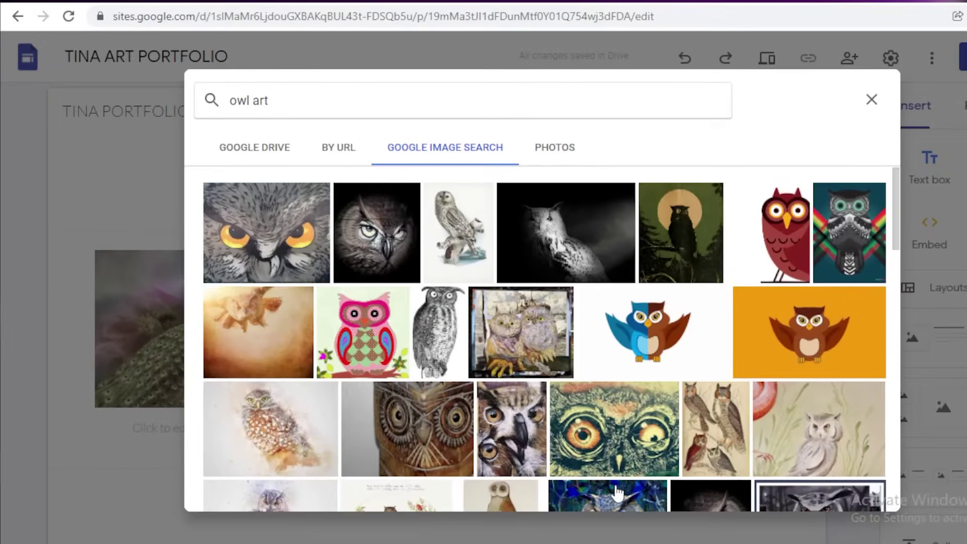
scroll(616, 486, "down", 1)
left_click(619, 491)
left_click(859, 491)
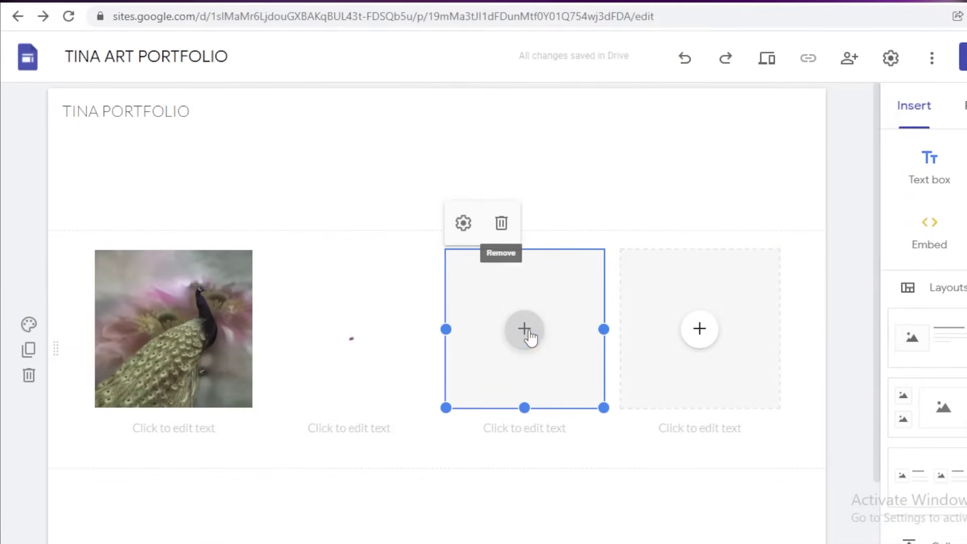
- Fill the third image placeholder with the howling wolf silhouette against a colourful night sky from a Google image search for "wolf art"
left_click(527, 329)
left_click(554, 375)
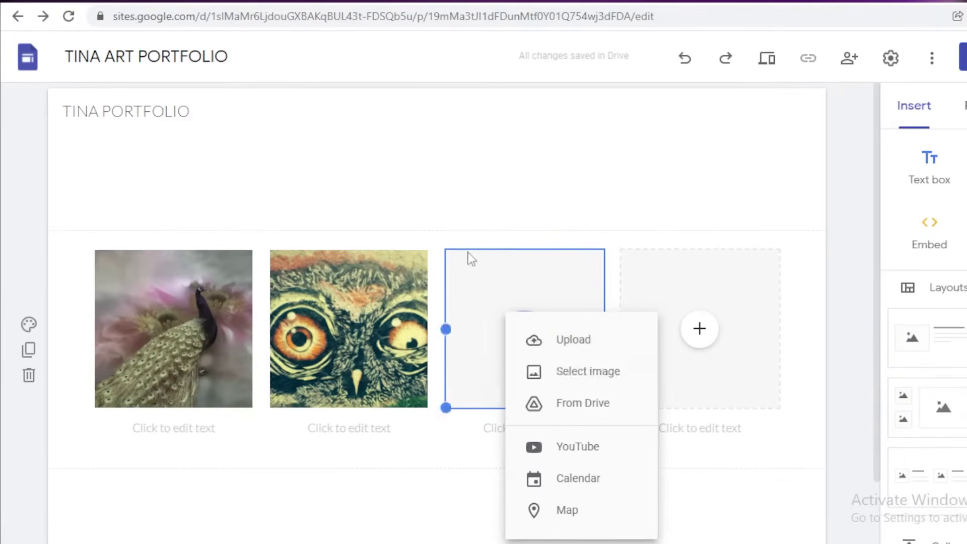
left_click(504, 145)
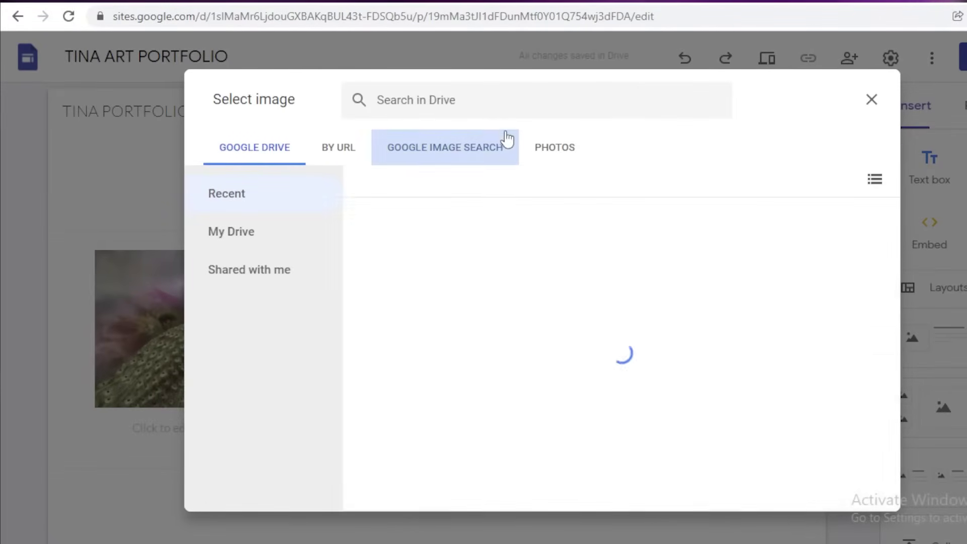
left_click(503, 98)
type("wolf")
key("Return")
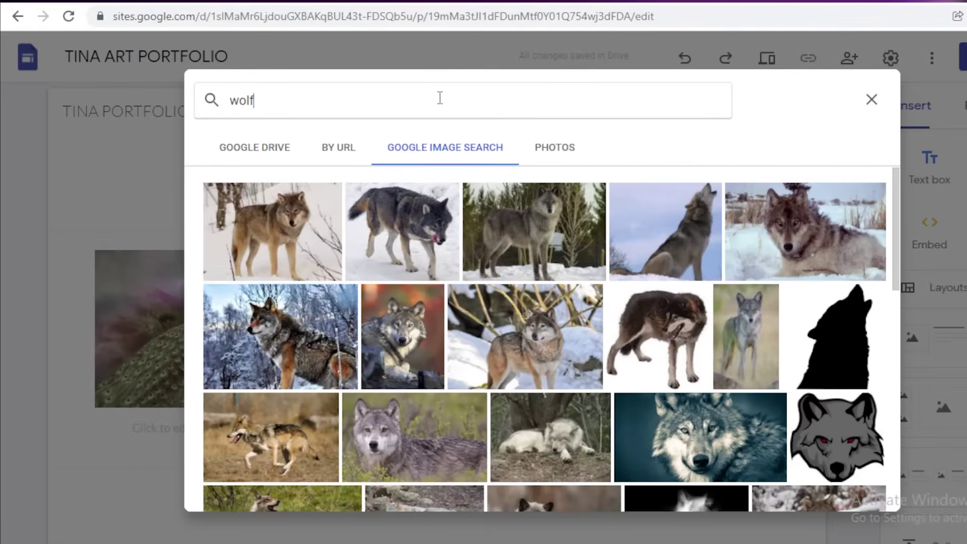
type("art")
key("Return")
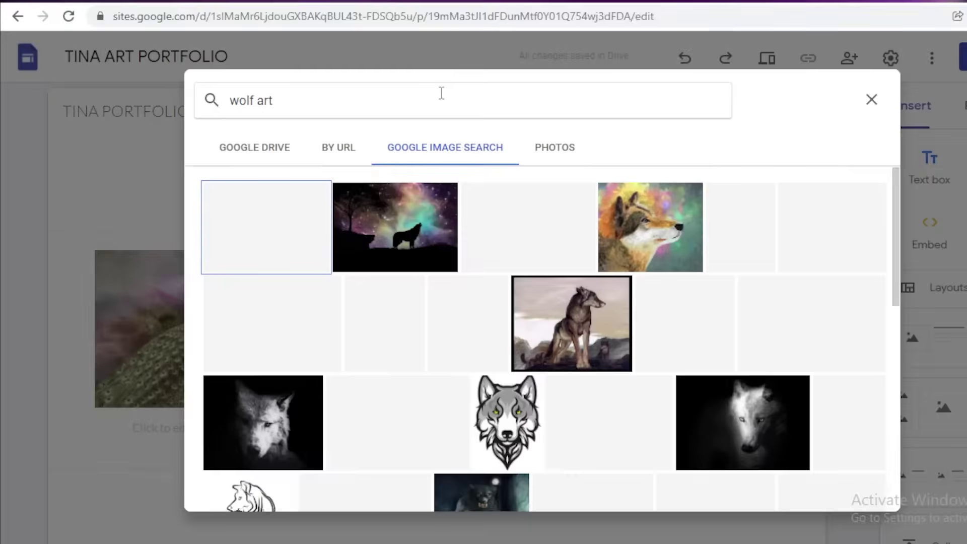
left_click(772, 434)
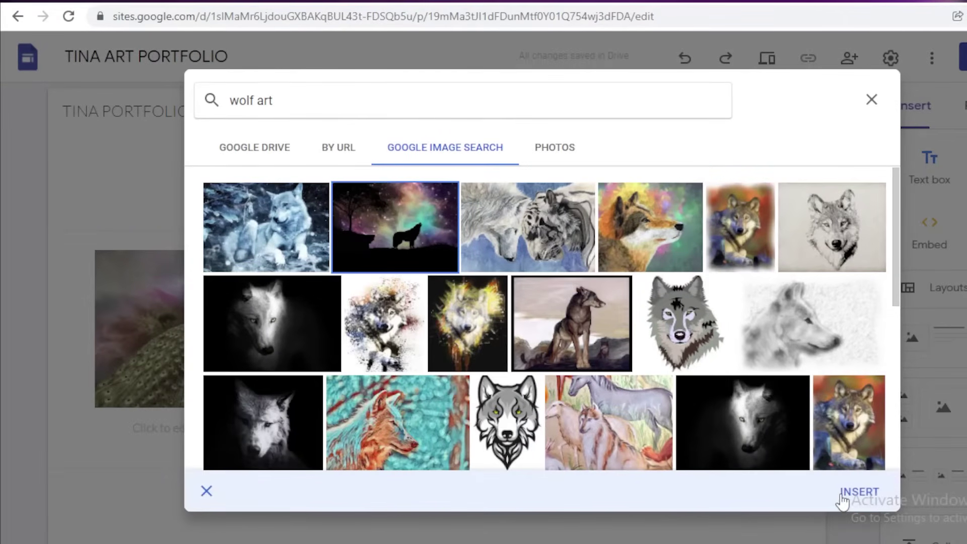
left_click(851, 494)
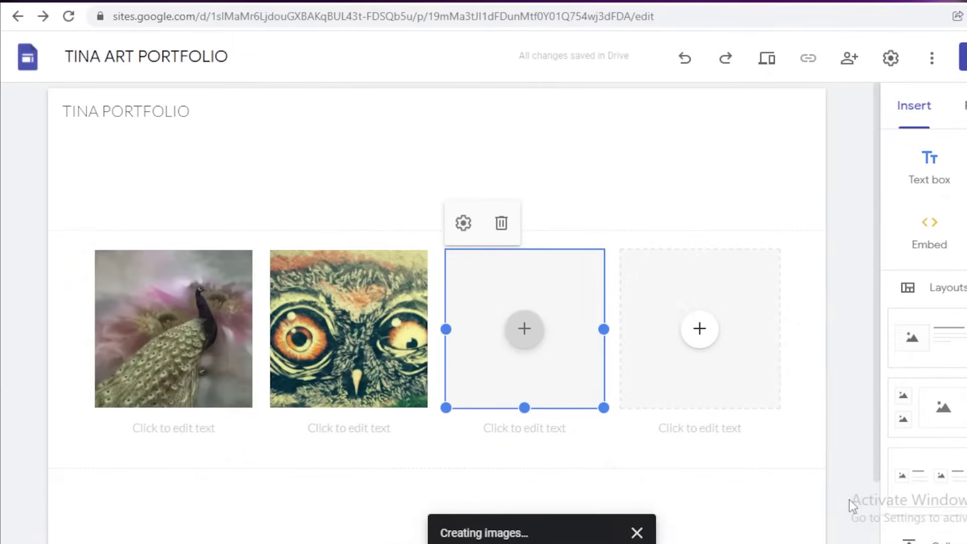
- Fill the fourth image placeholder with the black-and-white charcoal-style figure drawing from a Google image search for "devil art"
left_click(700, 330)
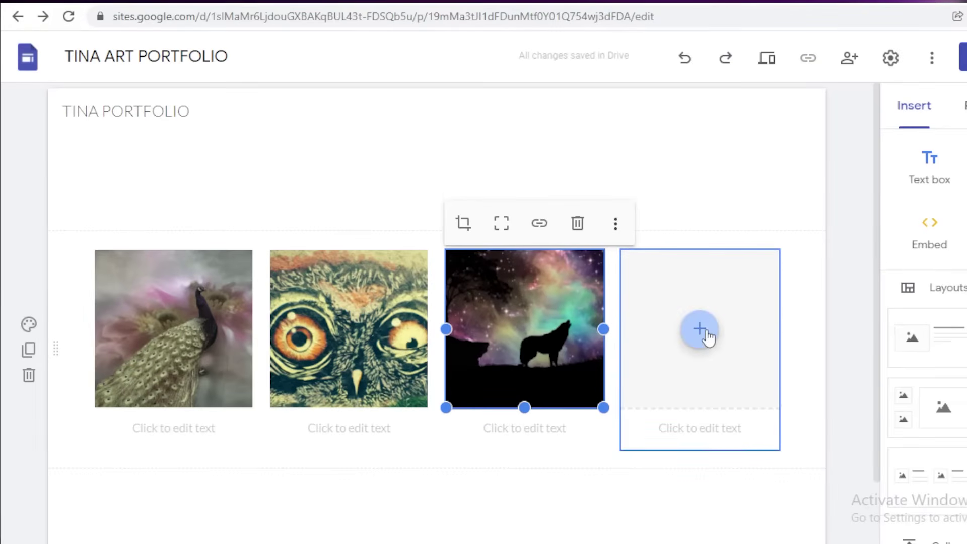
left_click(740, 371)
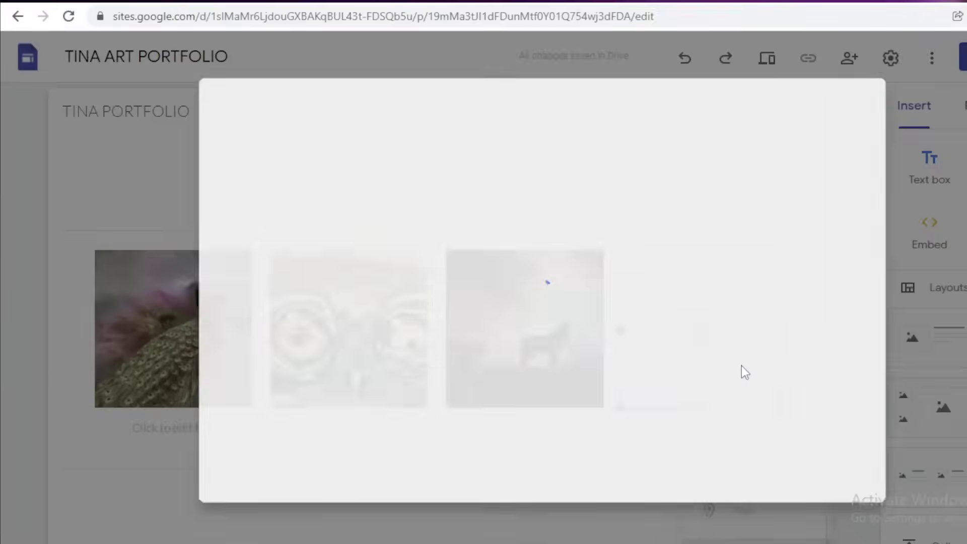
left_click(494, 160)
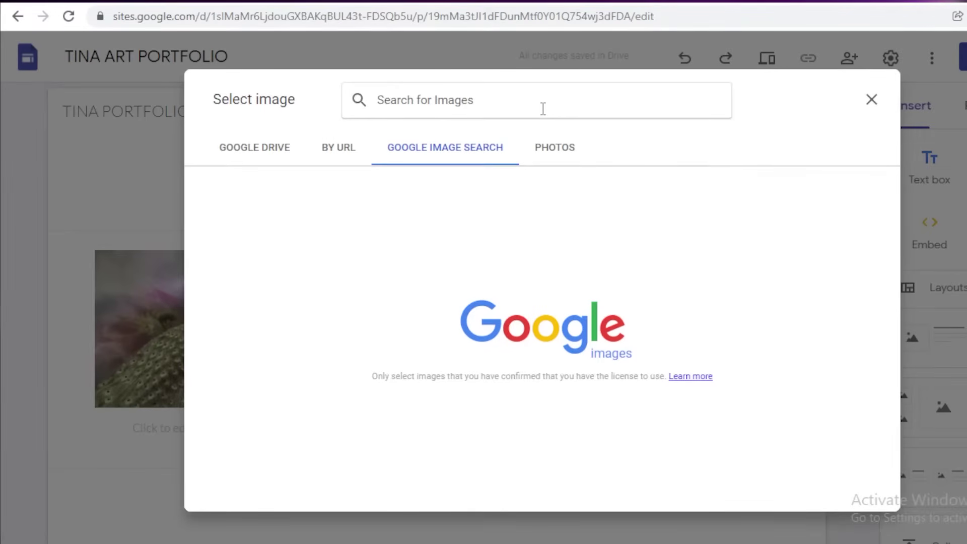
type("d")
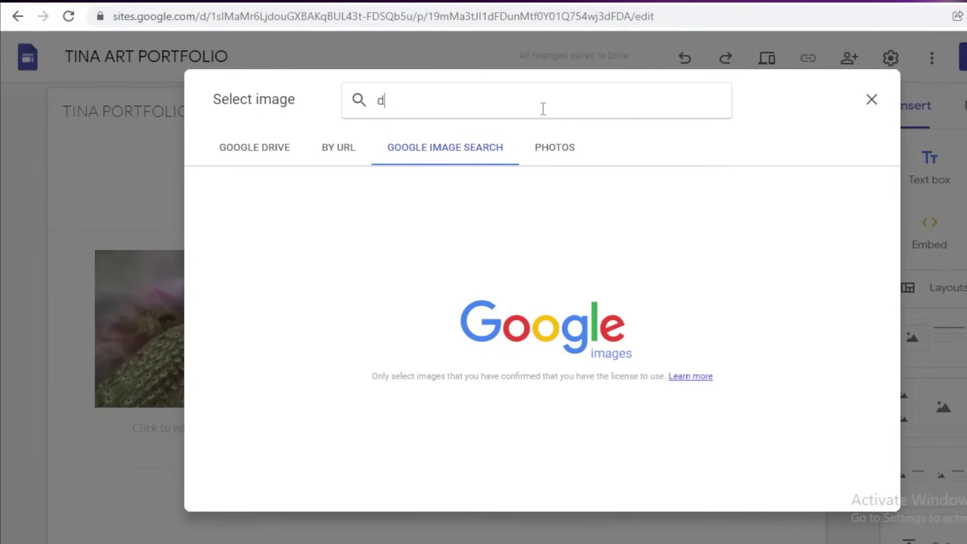
type("evil")
key("Return")
type("art")
key("Return")
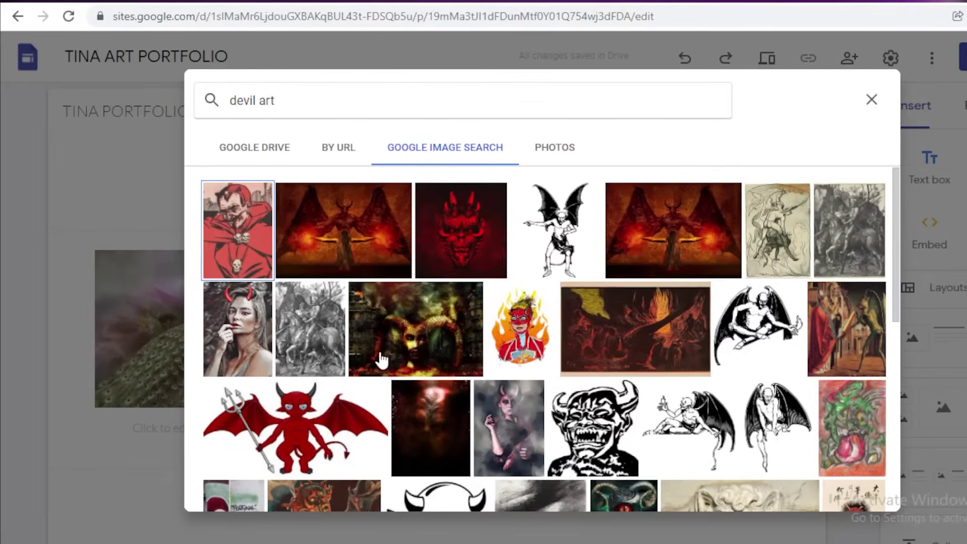
scroll(805, 436, "down", 5)
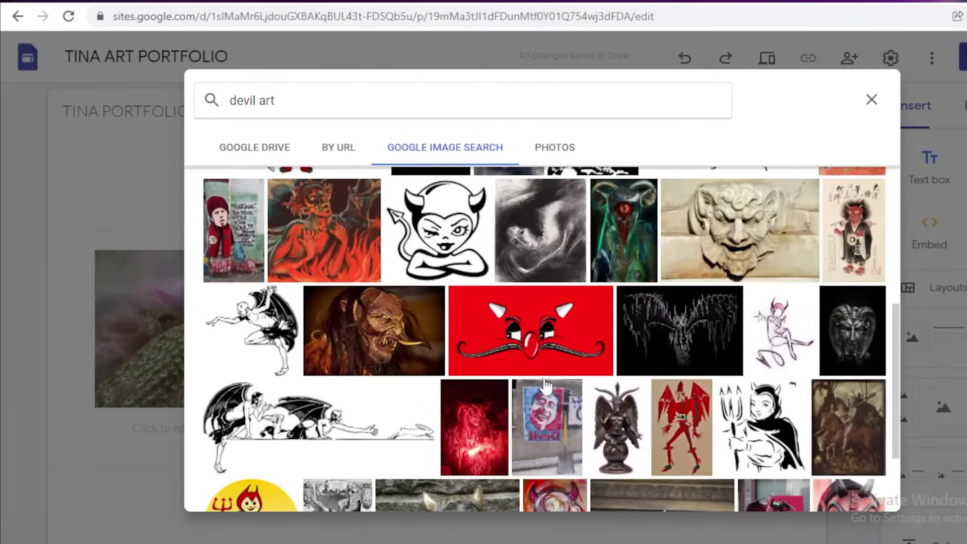
left_click(541, 230)
left_click(858, 492)
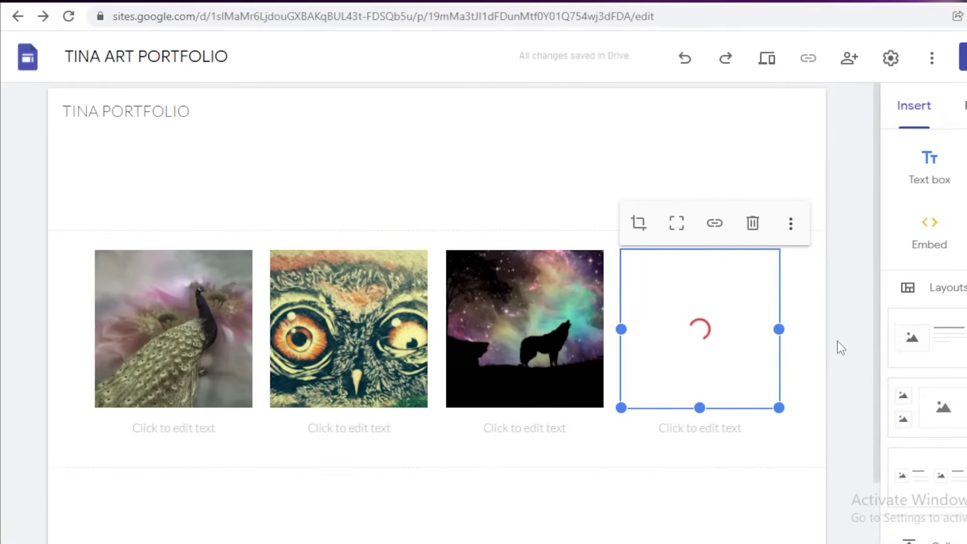
- Delete the empty caption text boxes under all four images
left_click(193, 432)
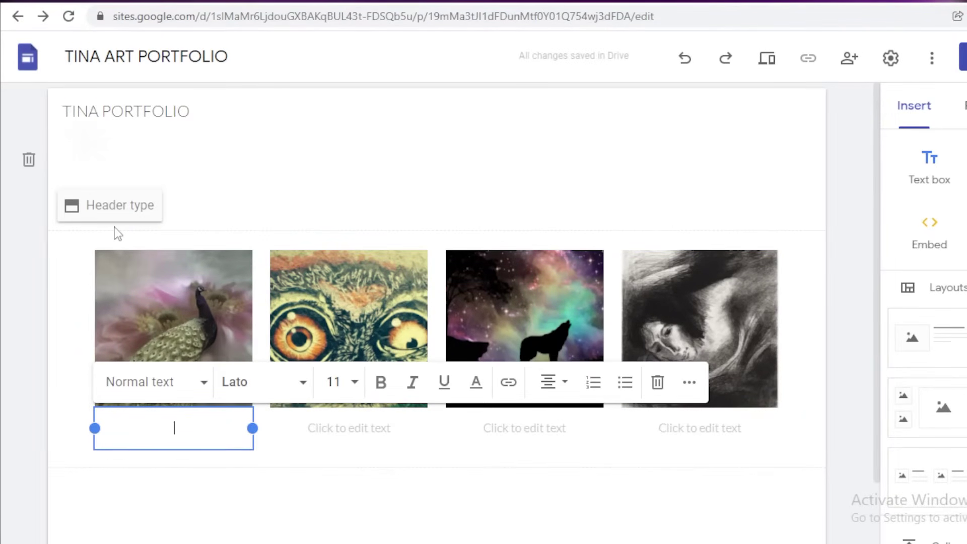
left_click(874, 264)
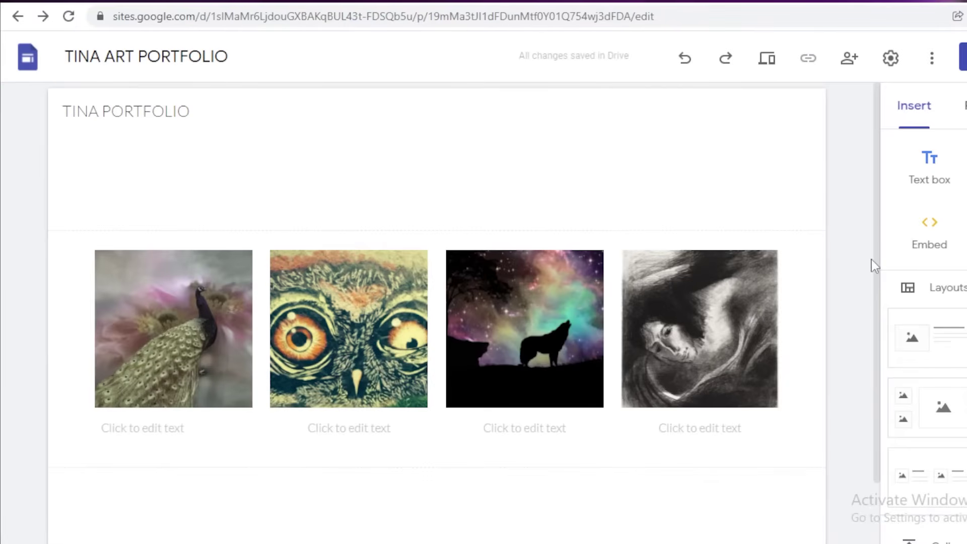
left_click(175, 434)
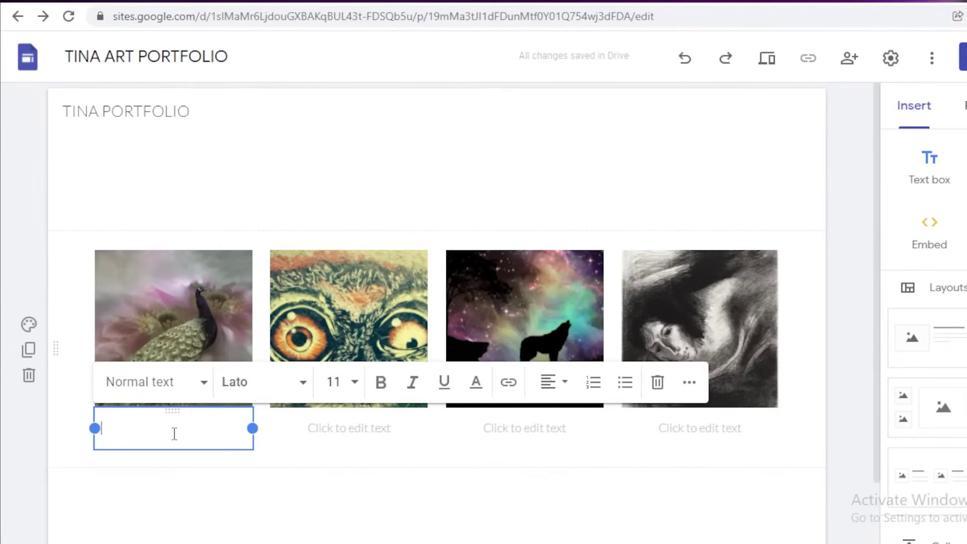
left_click(656, 383)
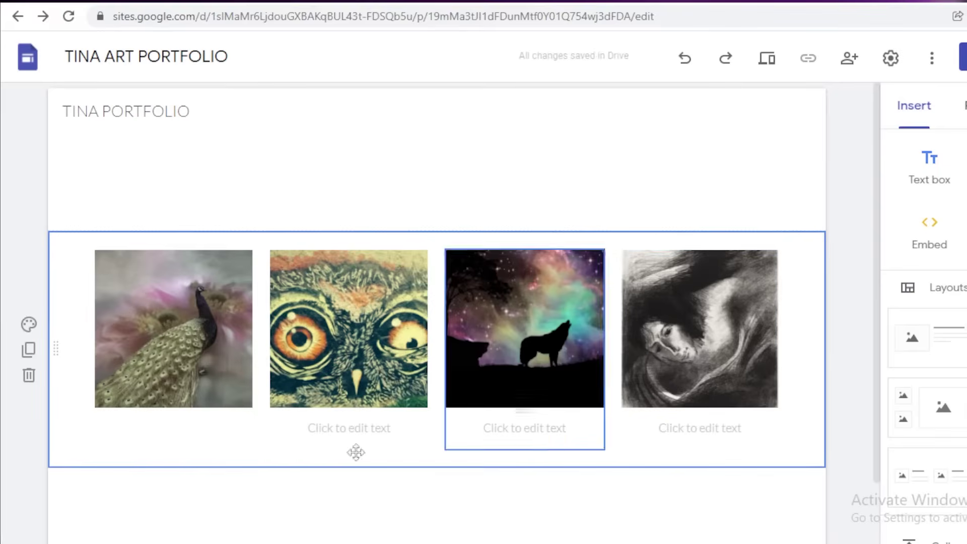
left_click(347, 427)
left_click(821, 382)
left_click(534, 428)
left_click(820, 384)
left_click(730, 435)
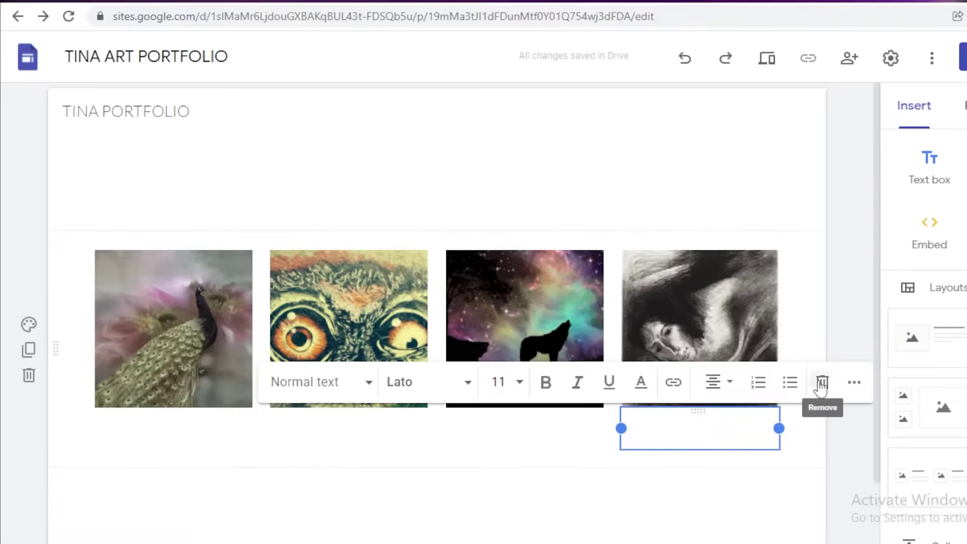
left_click(821, 382)
left_click(403, 381)
left_click(190, 313)
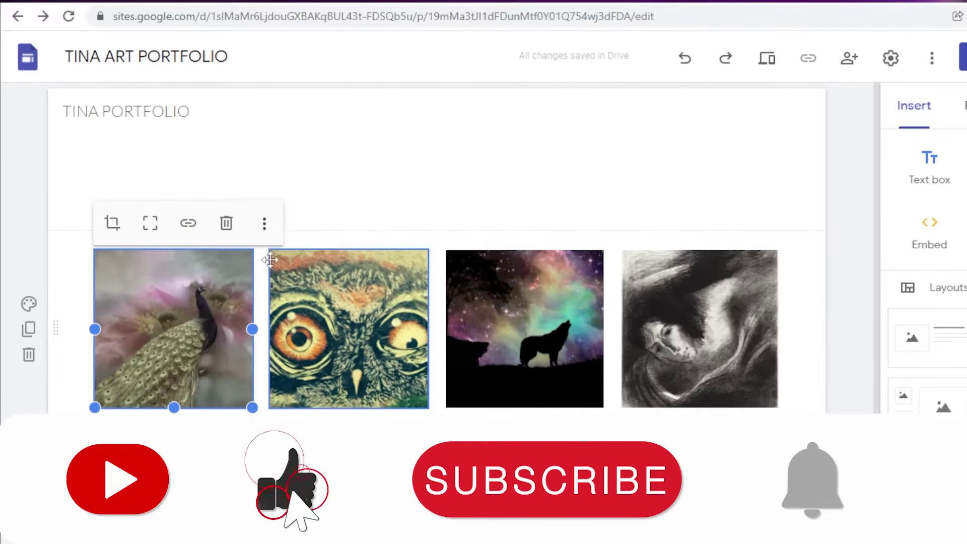
left_click(355, 221)
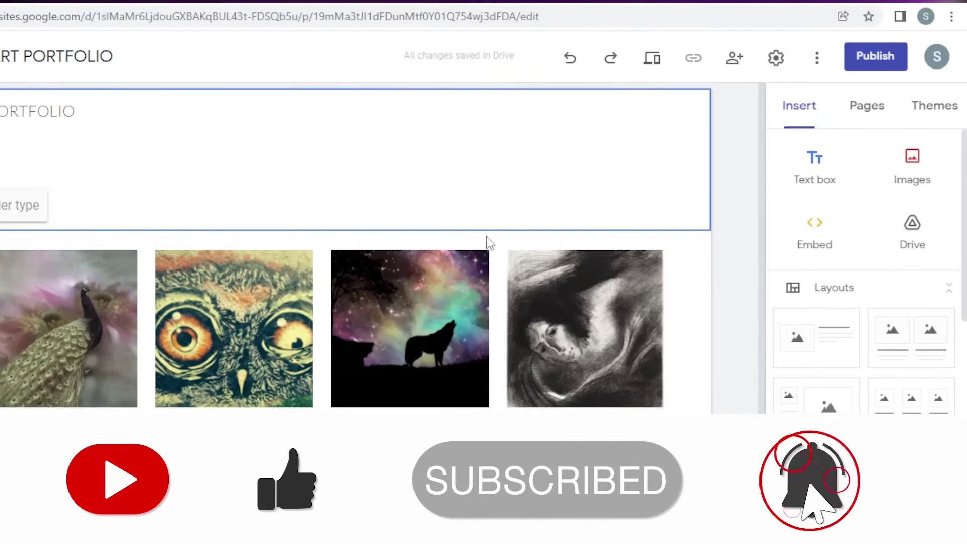
left_click(151, 300)
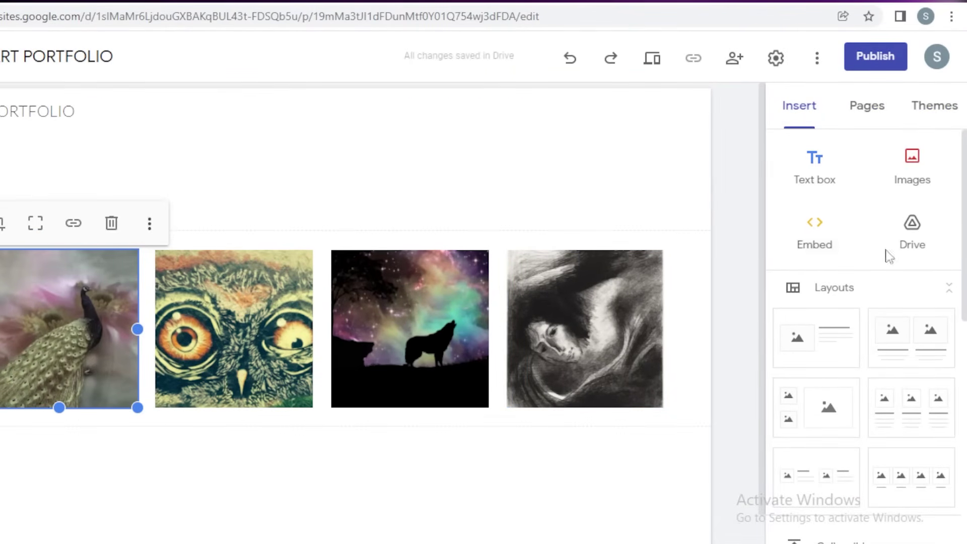
- Add a new top-level page named PEACOCK COLLECTION to the site
left_click(655, 147)
left_click(857, 115)
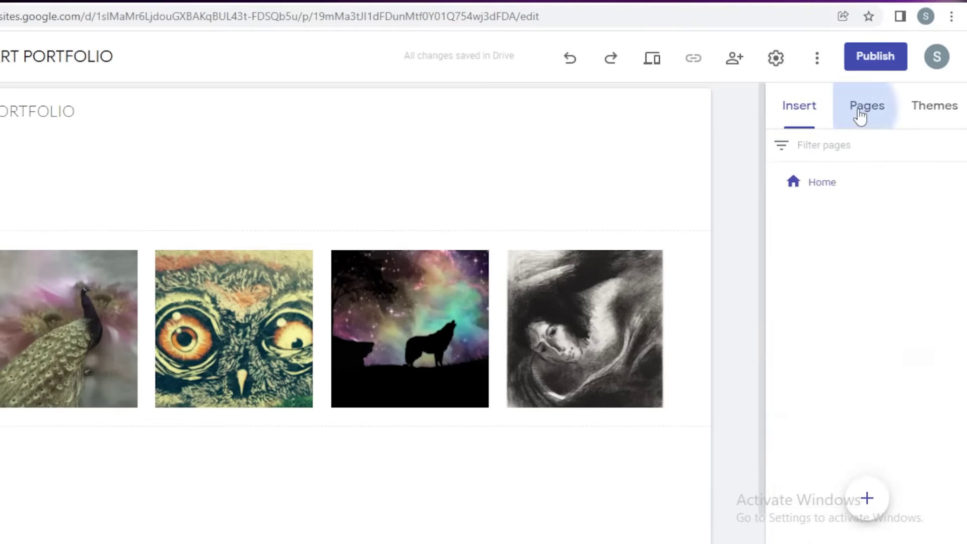
left_click(868, 498)
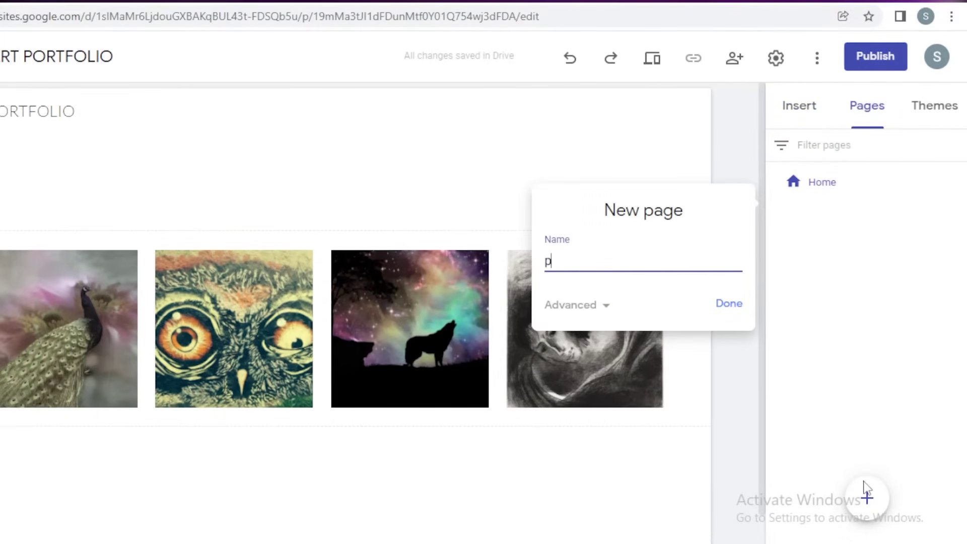
type("P")
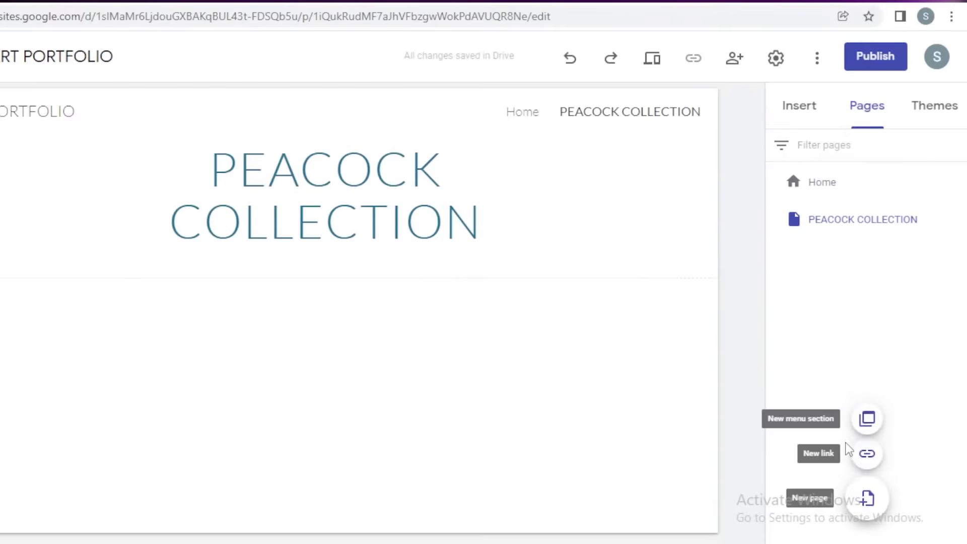
- Add another top-level page named WOLF COLLECTION
left_click(867, 498)
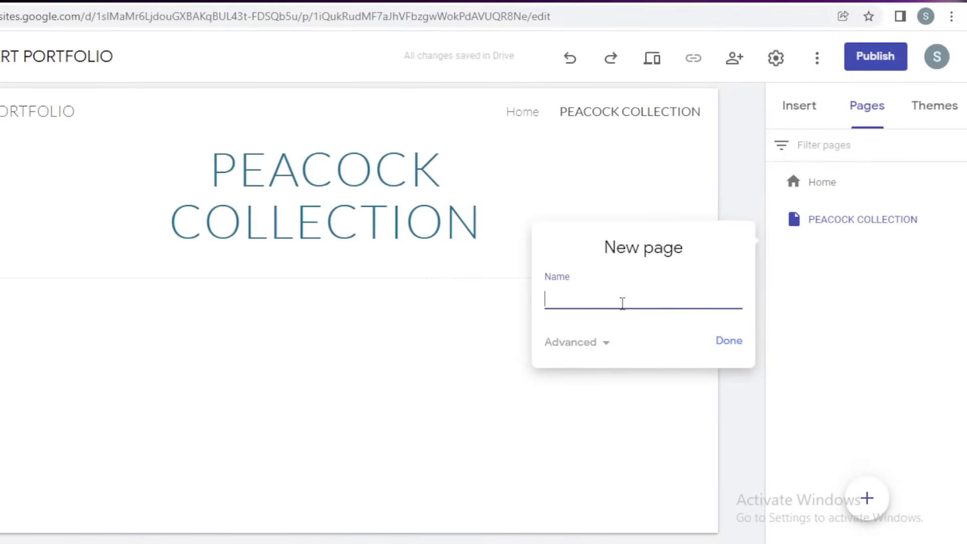
type("WOLF CO")
type("LLECTION")
key("Return")
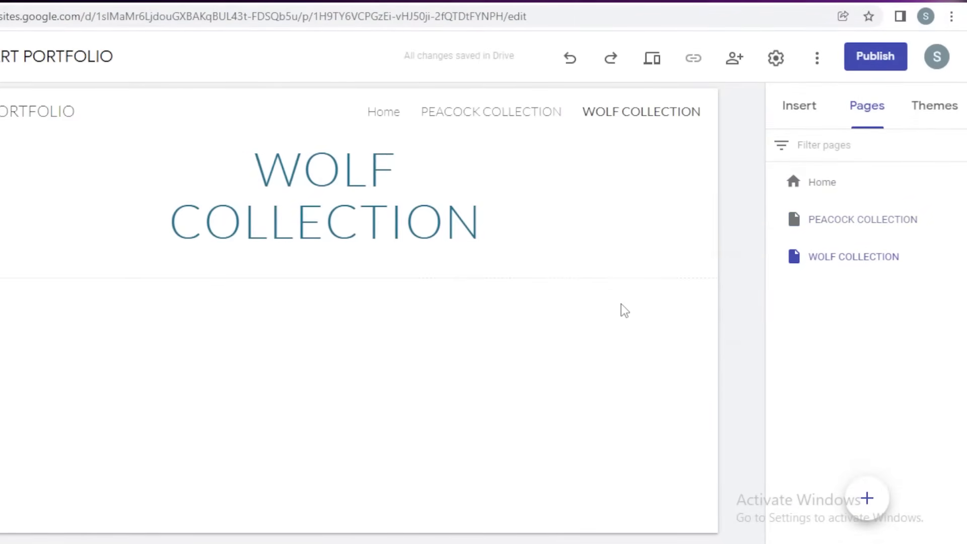
- Delete the PEACOCK COLLECTION and WOLF COLLECTION pages from the site
left_click(956, 218)
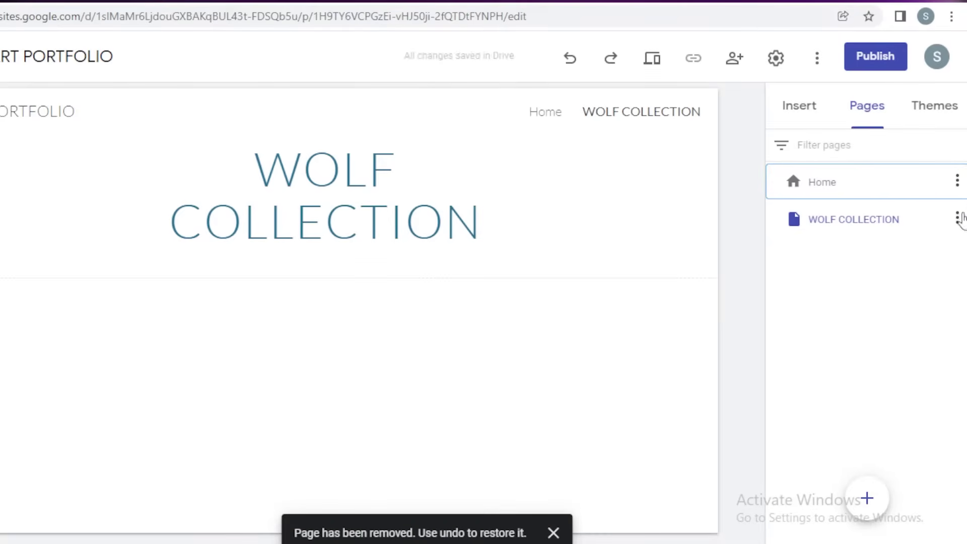
left_click(957, 219)
left_click(842, 421)
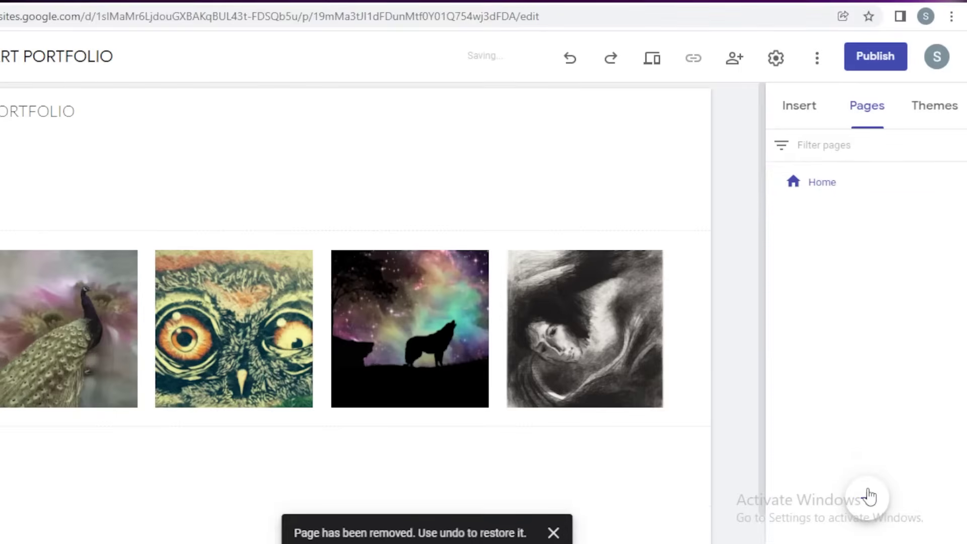
- Add a top-level page named COLLECTIONA and set its page heading to COLLECTIONS
left_click(868, 497)
type("co")
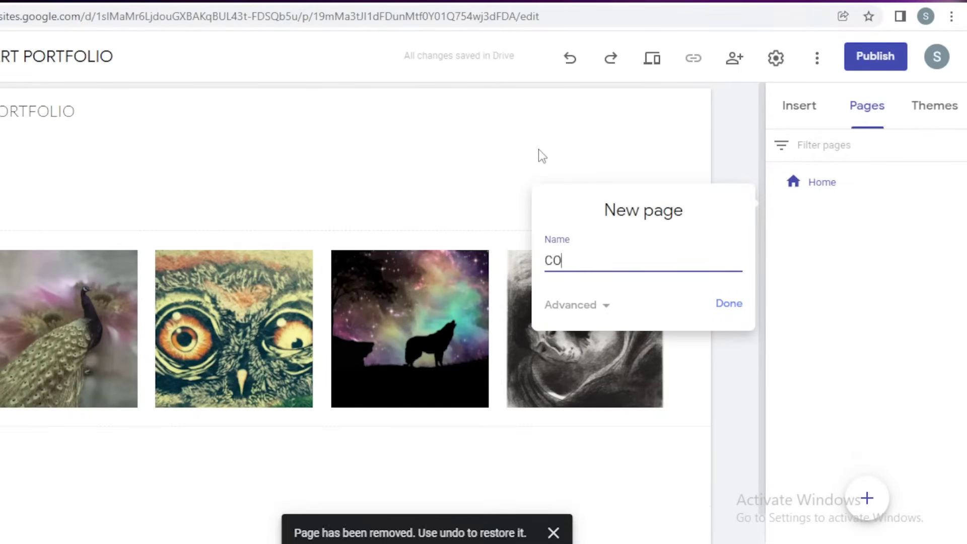
type("llectiona")
key("Return")
double_click(851, 218)
right_click(866, 216)
key("Escape")
- Add a subpage named PEACOCK under the COLLECTIONA page
left_click(957, 218)
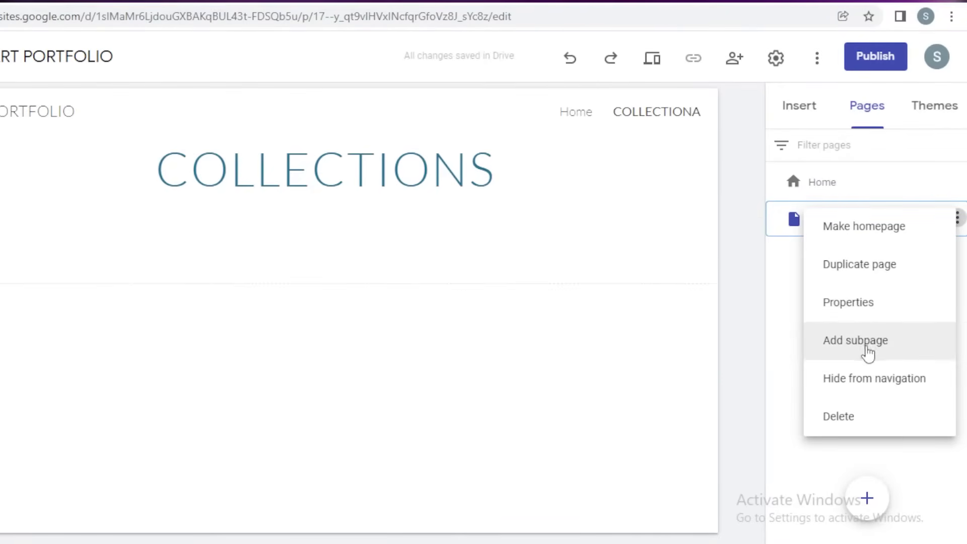
left_click(739, 328)
left_click(957, 218)
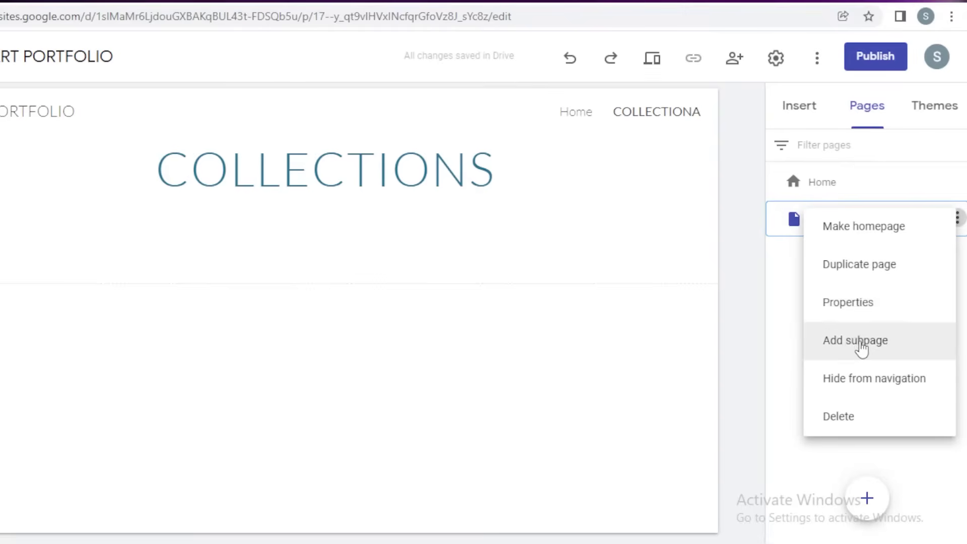
left_click(862, 346)
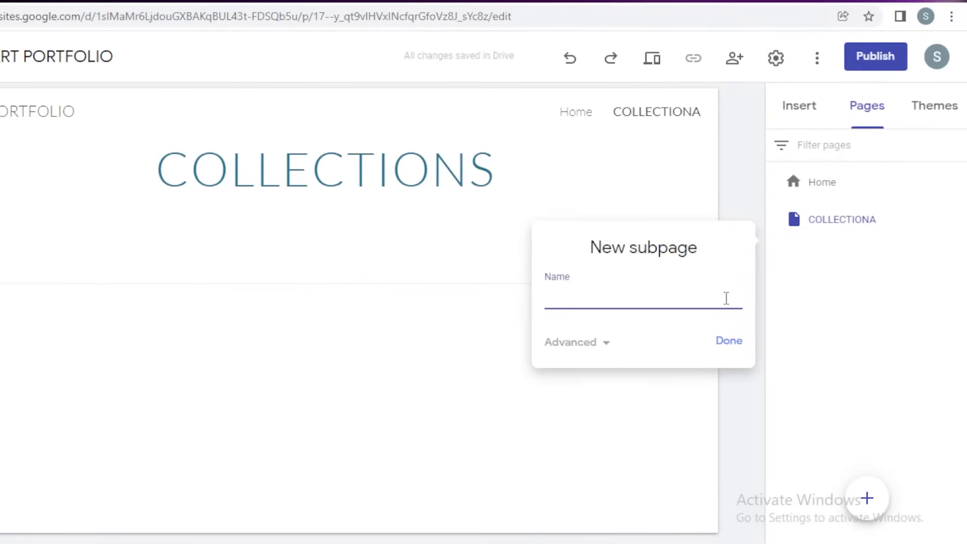
type("PEACOCK")
key("Return")
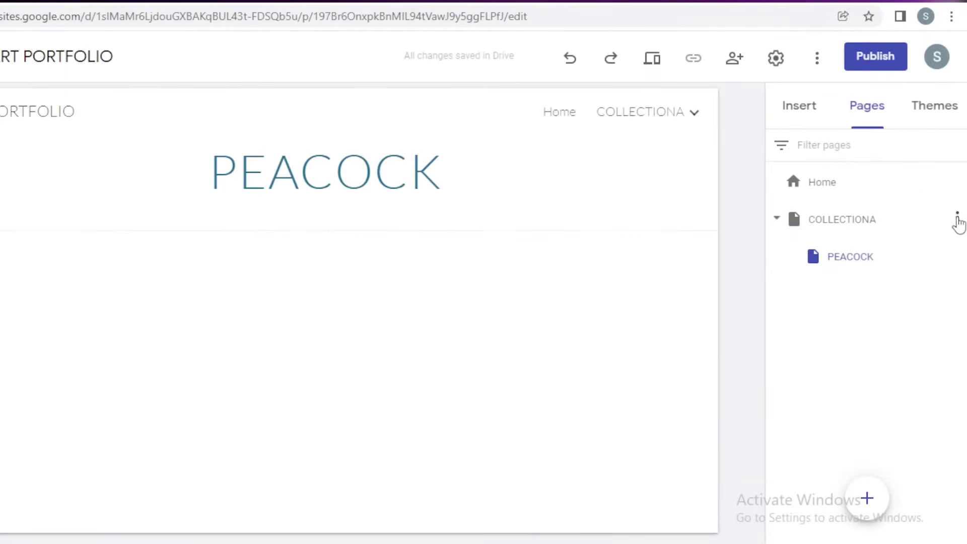
- Add two more subpages under COLLECTIONA, named WOLF and OWL
left_click(958, 222)
left_click(813, 339)
type("W")
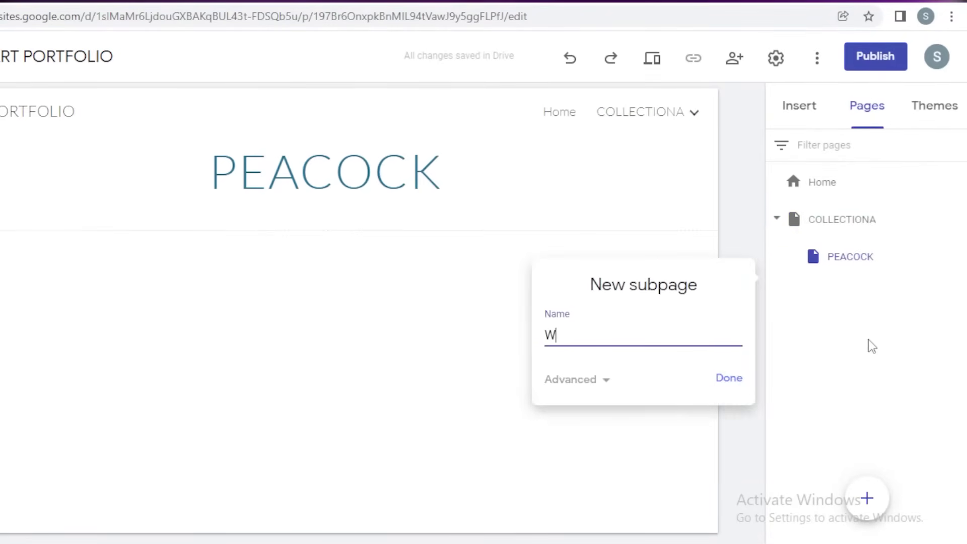
type("OLF")
key("Return")
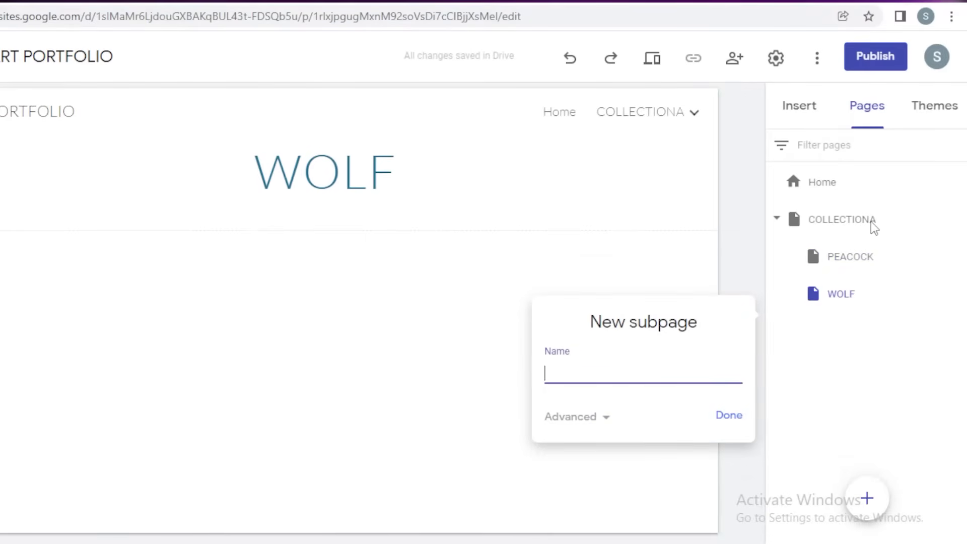
type("OWL")
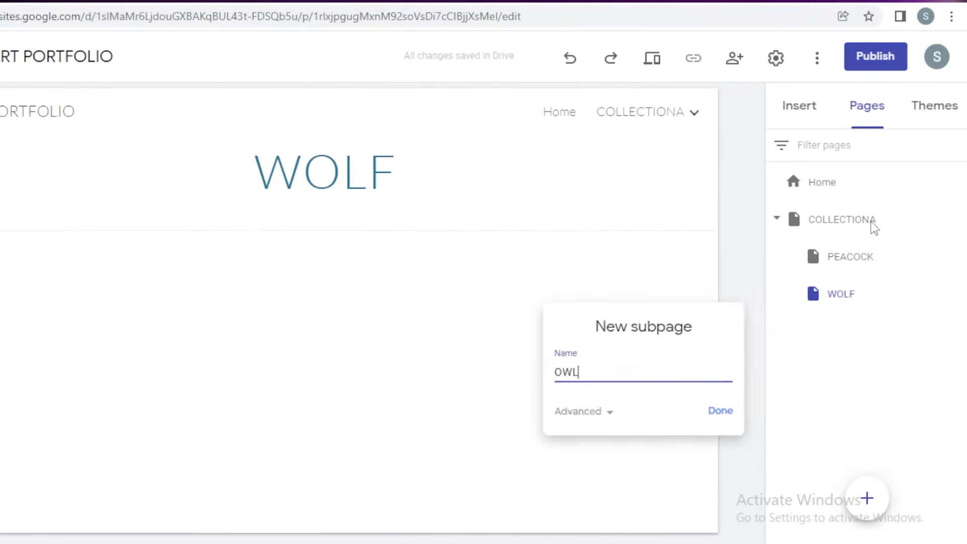
key("Return")
- Add a fourth subpage named ABSTRACT under the COLLECTIONA page
left_click(955, 222)
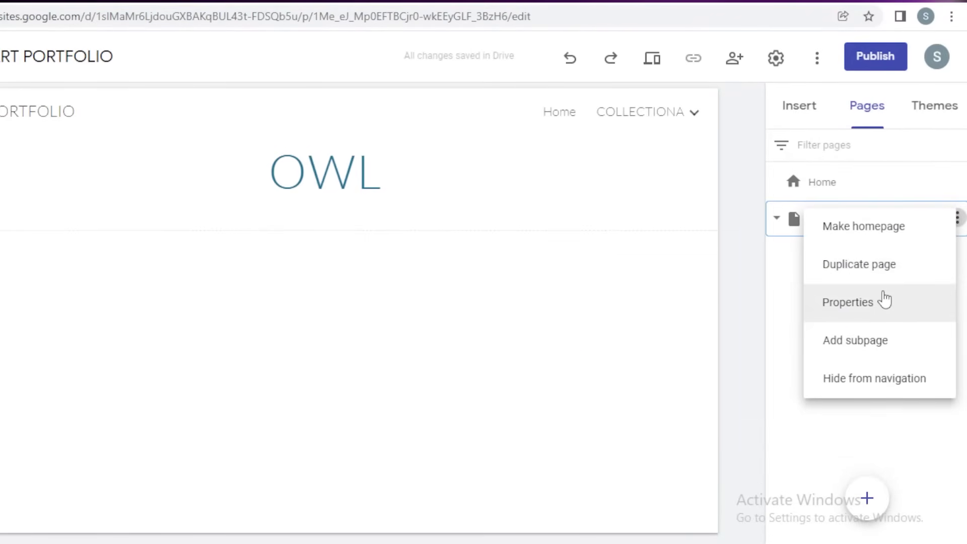
left_click(851, 355)
type("A")
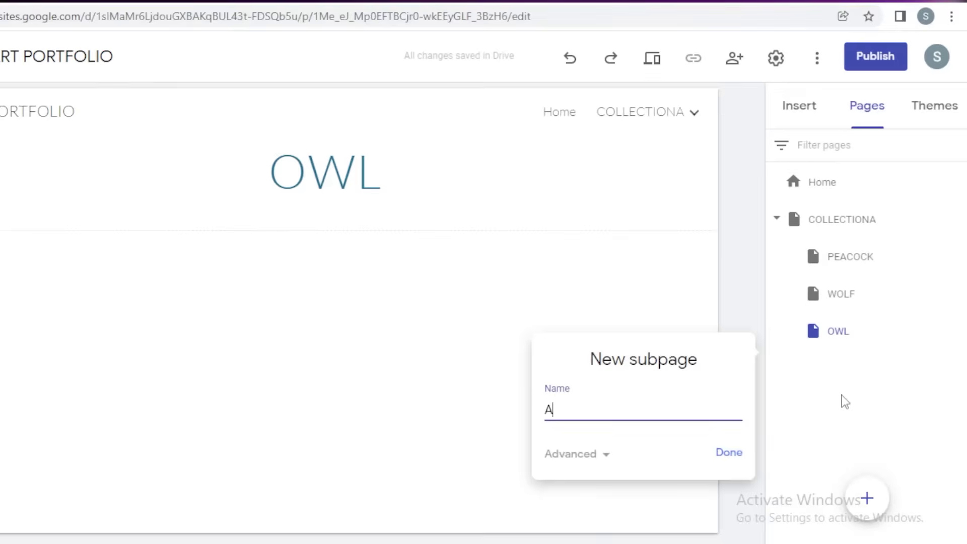
type("BSTRACT")
key("Return")
- Collapse the COLLECTIONA subpages in the page list and return to the Home page
left_click(796, 221)
left_click(781, 219)
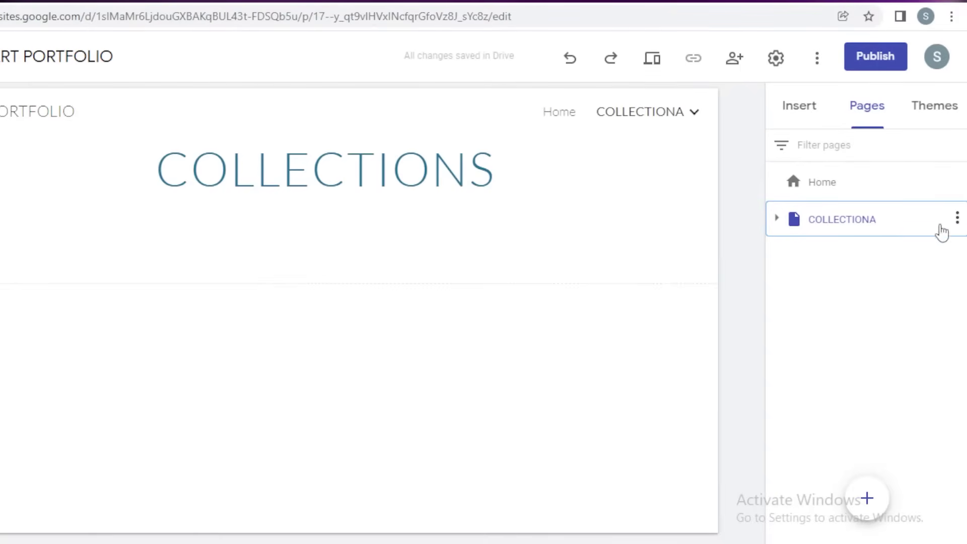
left_click(957, 220)
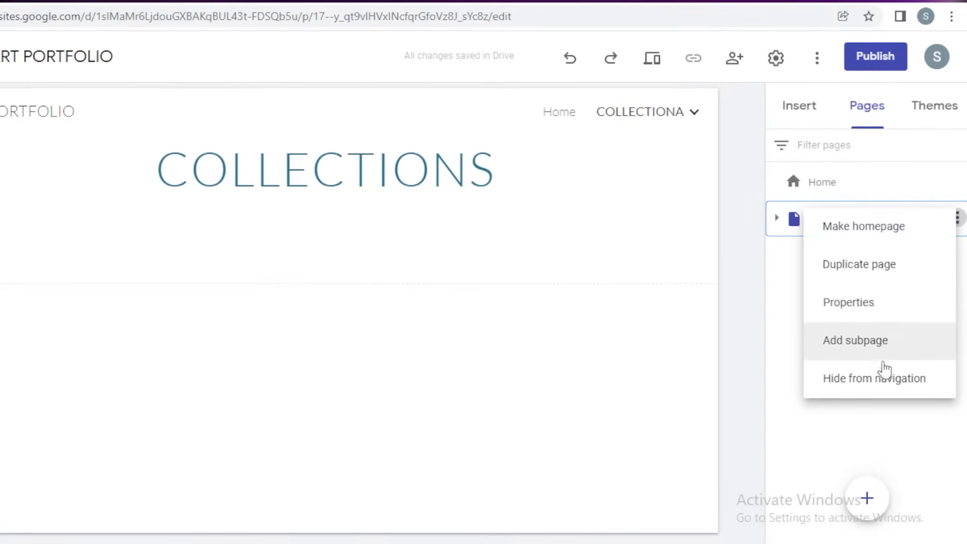
left_click(823, 190)
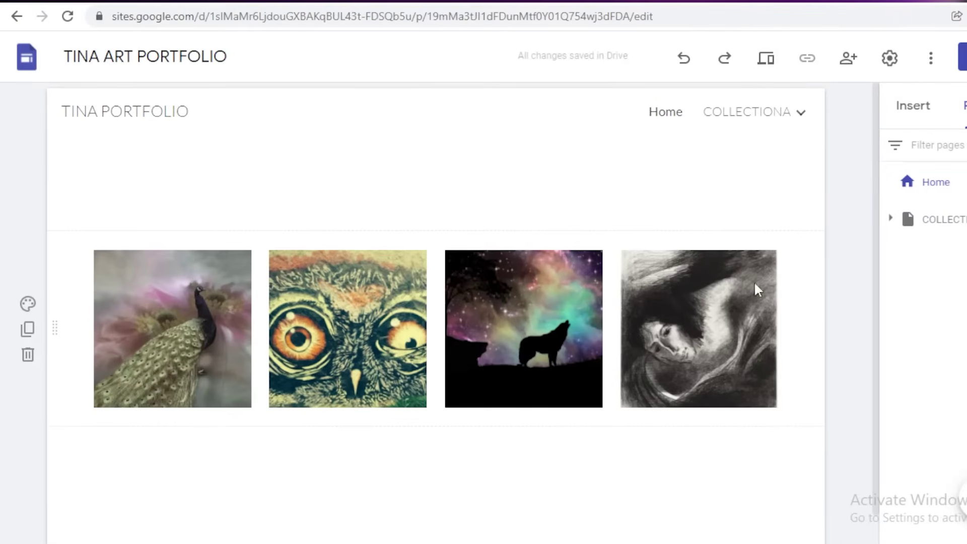
- Try the Style 2 and Style 3 section colours on the Home page's artwork image row
left_click(29, 303)
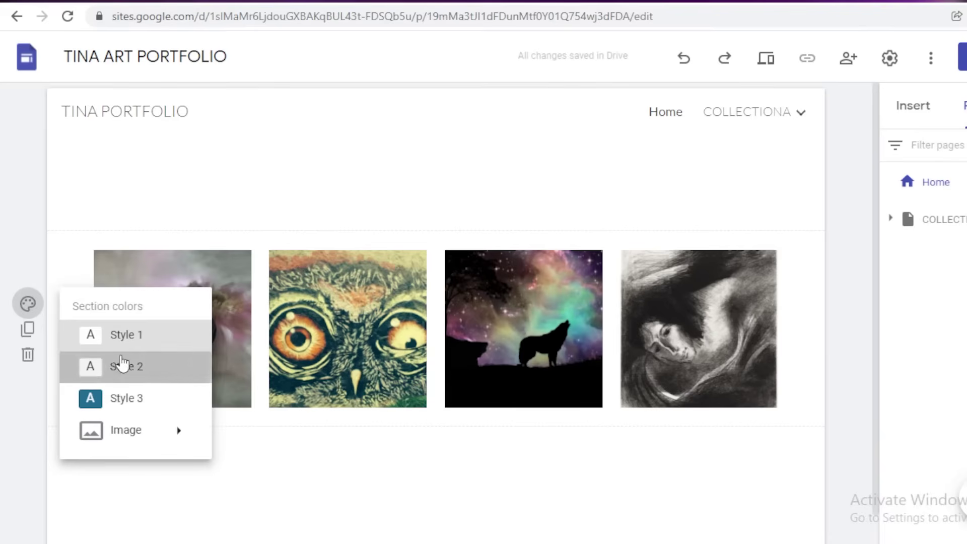
left_click(123, 360)
left_click(28, 303)
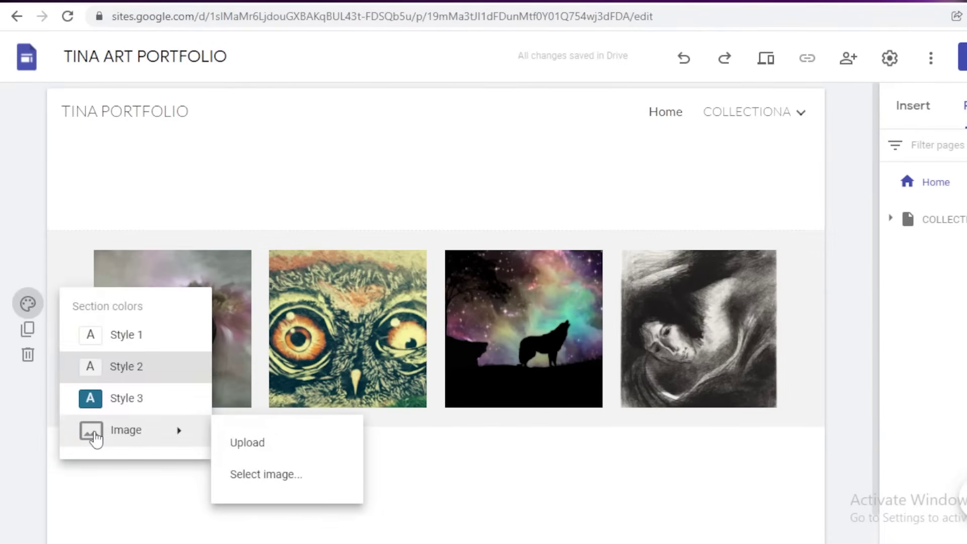
left_click(101, 398)
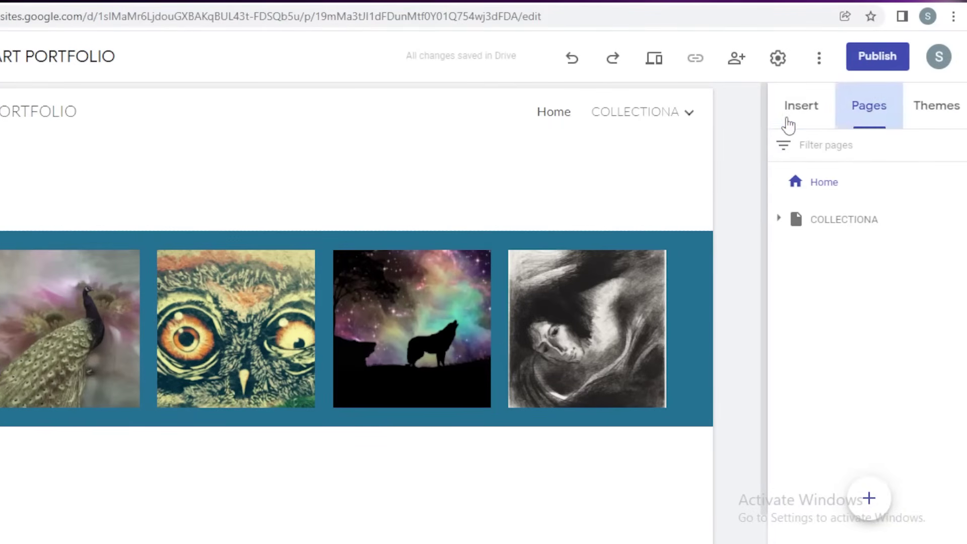
left_click(900, 121)
left_click(948, 103)
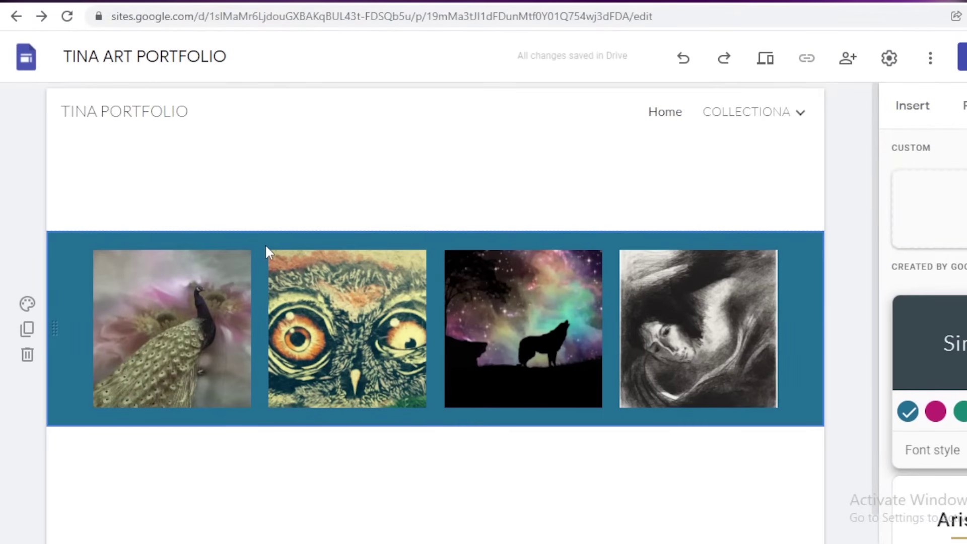
right_click(262, 244)
key("Escape")
- Try Style 1 for the artwork image row, and settle on the Style 2 section colour
left_click(27, 305)
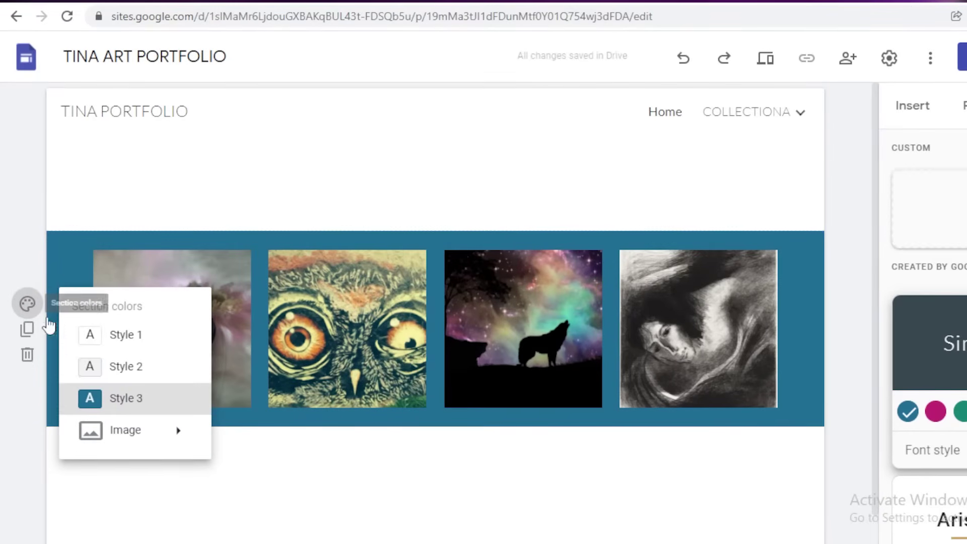
left_click(119, 334)
left_click(30, 307)
left_click(96, 367)
- Duplicate the artwork image row section and undo the duplication
left_click(35, 334)
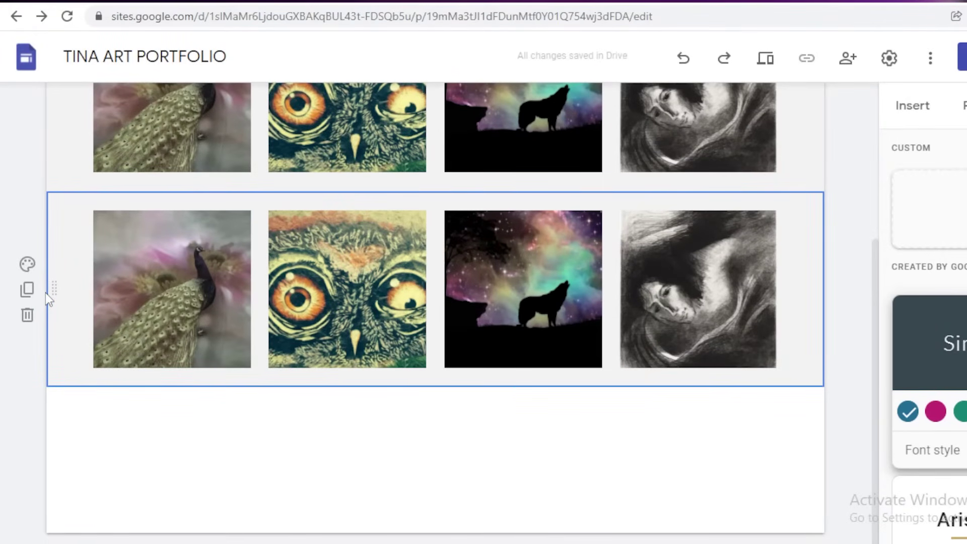
key("ctrl+z")
scroll(140, 292, "up", 2)
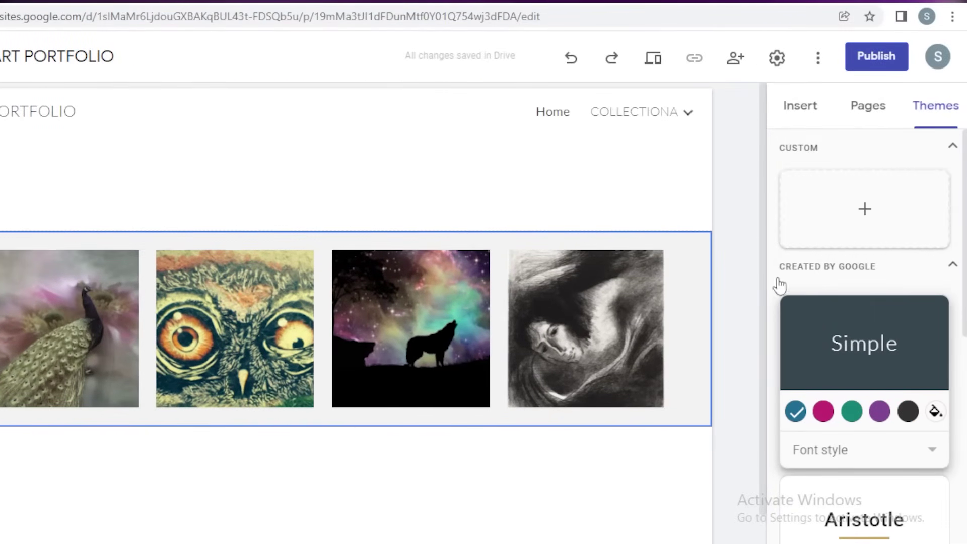
- Expand the COLLECTIONA subpages in the page list and link the peacock image to the PEACOCK page
left_click(938, 119)
left_click(777, 217)
left_click(25, 335)
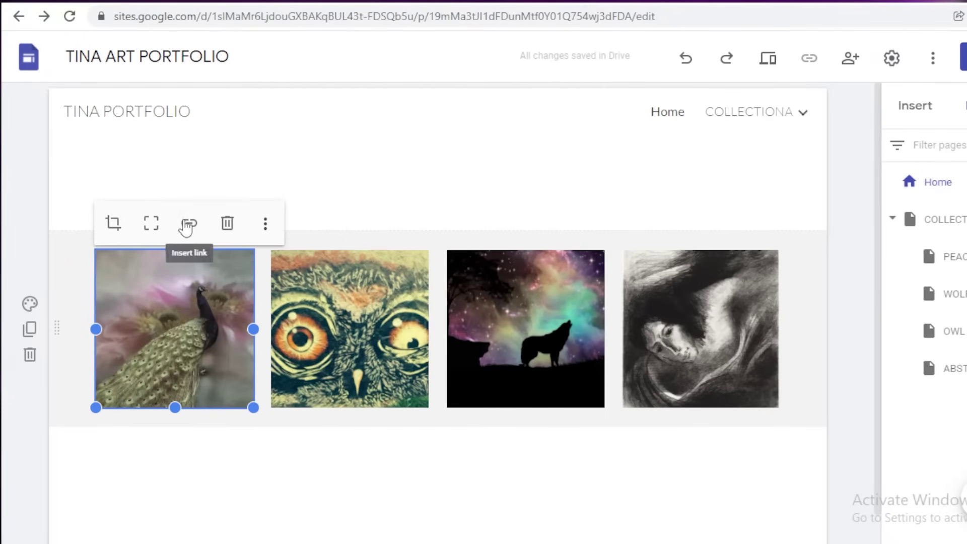
left_click(187, 225)
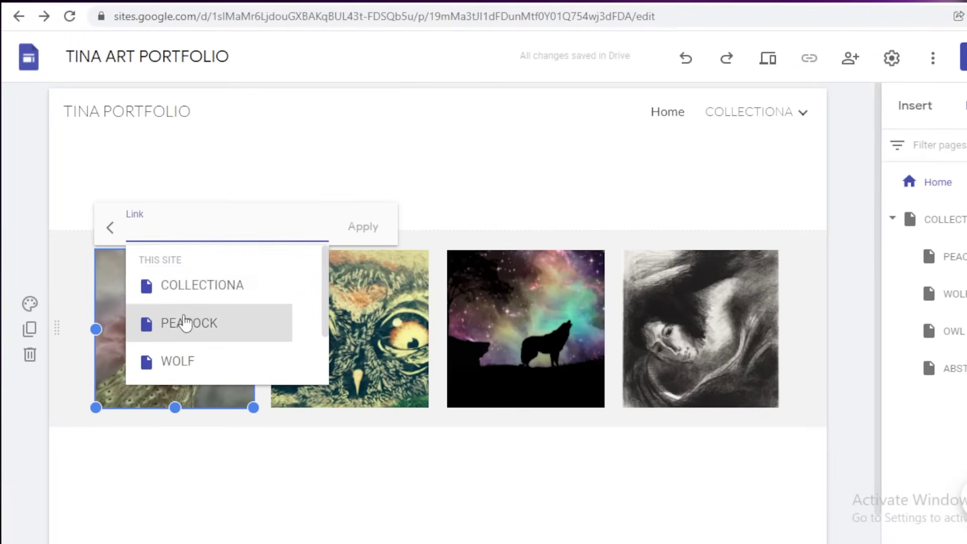
left_click(186, 323)
- Link the orange-eyed owl image to the OWL page of this site
left_click(329, 320)
left_click(358, 222)
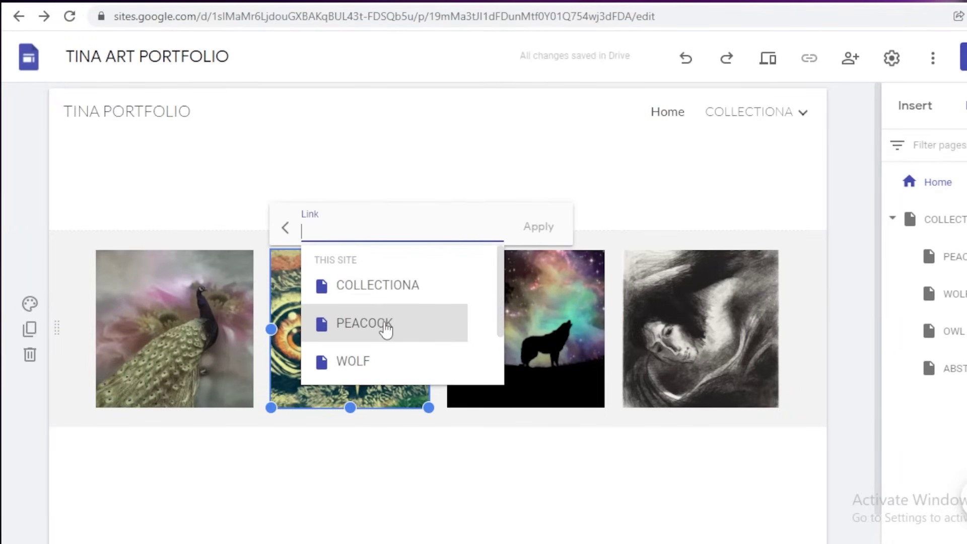
scroll(355, 342, "down", 2)
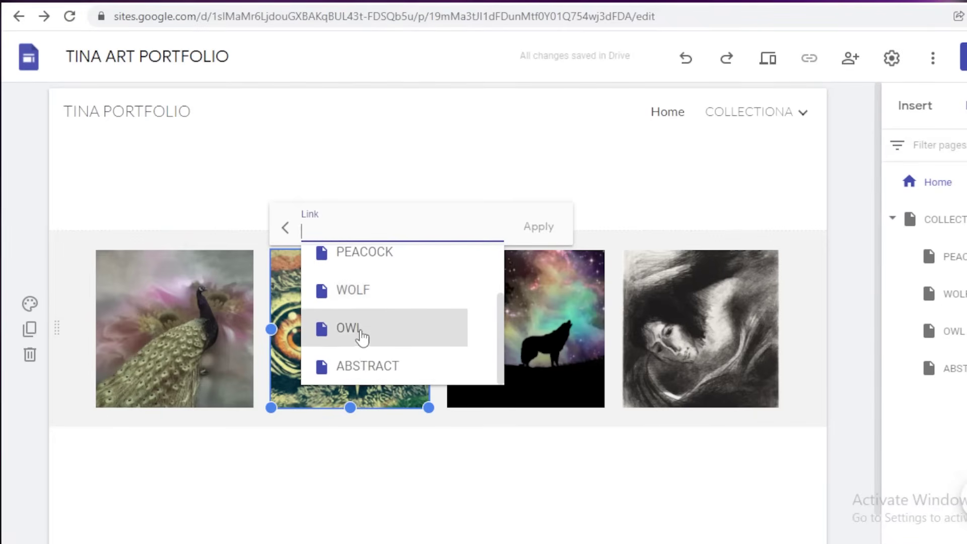
left_click(360, 336)
- Link the howling wolf image to the WOLF page of this site
left_click(493, 340)
left_click(525, 329)
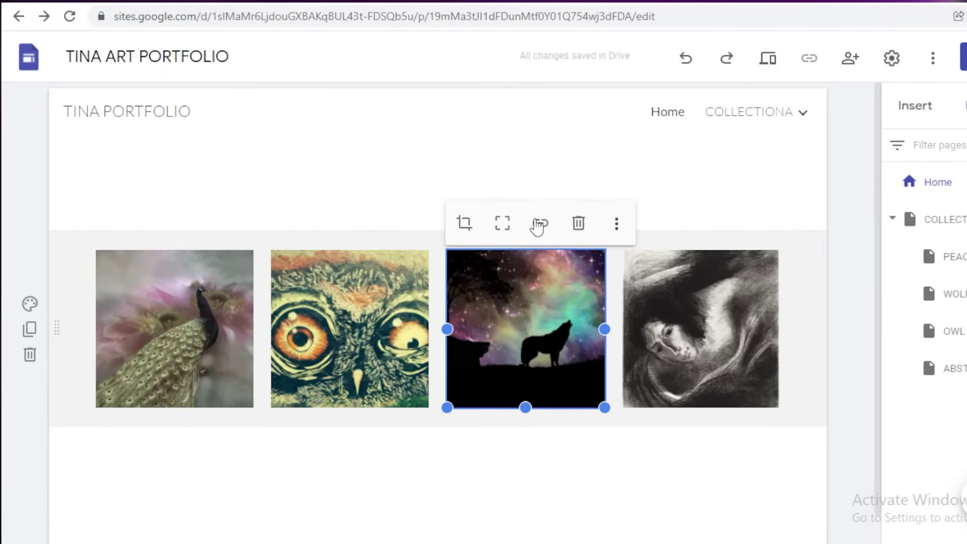
left_click(538, 223)
left_click(545, 361)
- Link the black-and-white figure drawing to the ABSTRACT page of this site
left_click(700, 257)
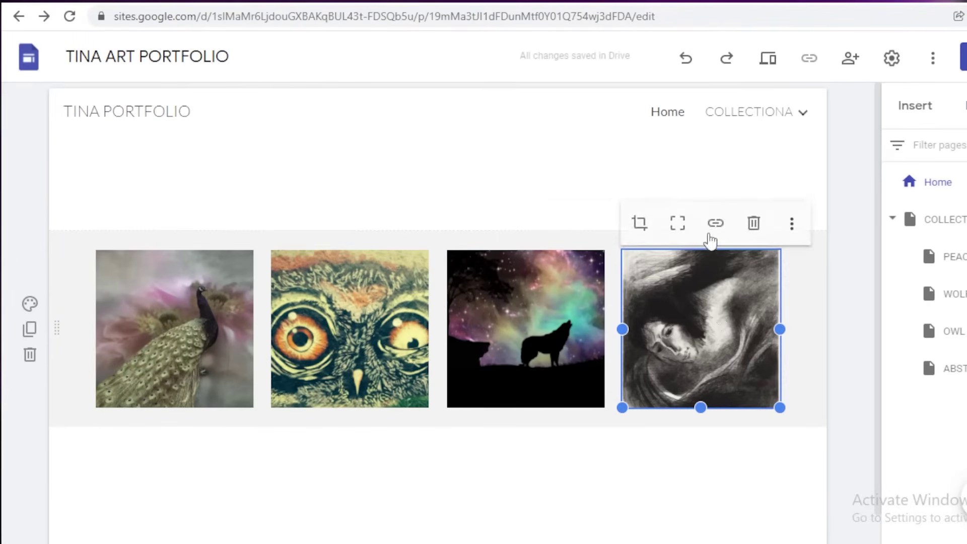
left_click(715, 223)
scroll(663, 333, "down", 2)
left_click(670, 367)
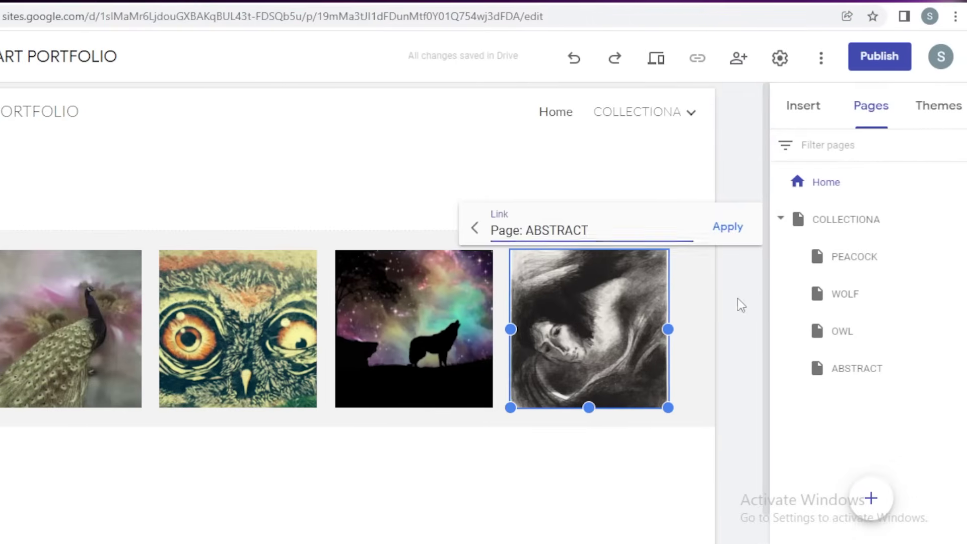
left_click(740, 305)
- Open the PEACOCK page and insert the layout of four side-by-side images with captions
left_click(849, 259)
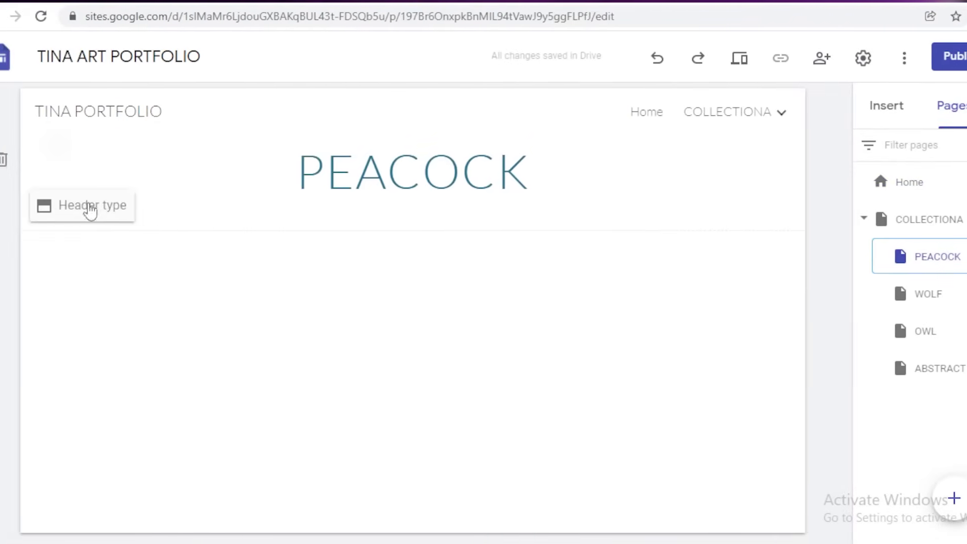
left_click(887, 116)
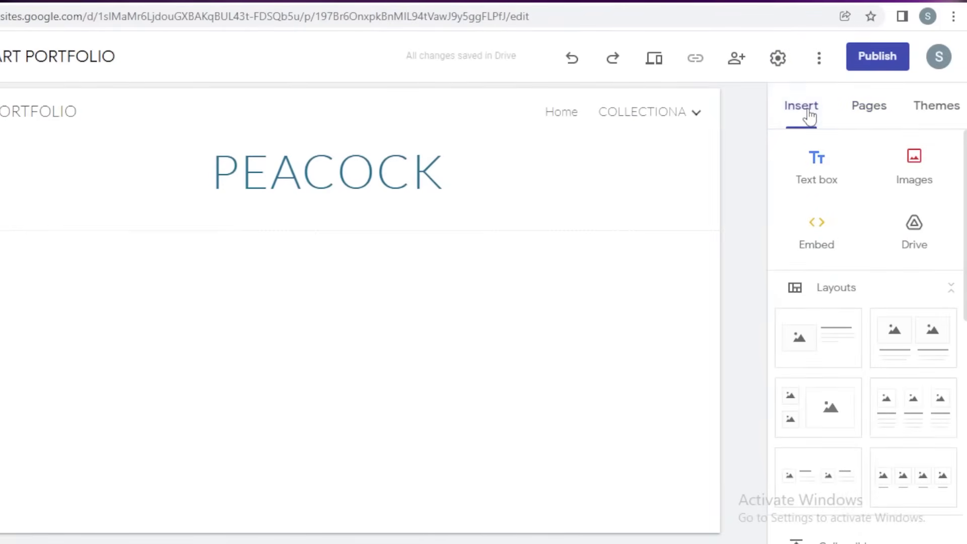
scroll(889, 418, "down", 5)
scroll(891, 417, "up", 5)
scroll(894, 425, "down", 3)
scroll(893, 425, "up", 3)
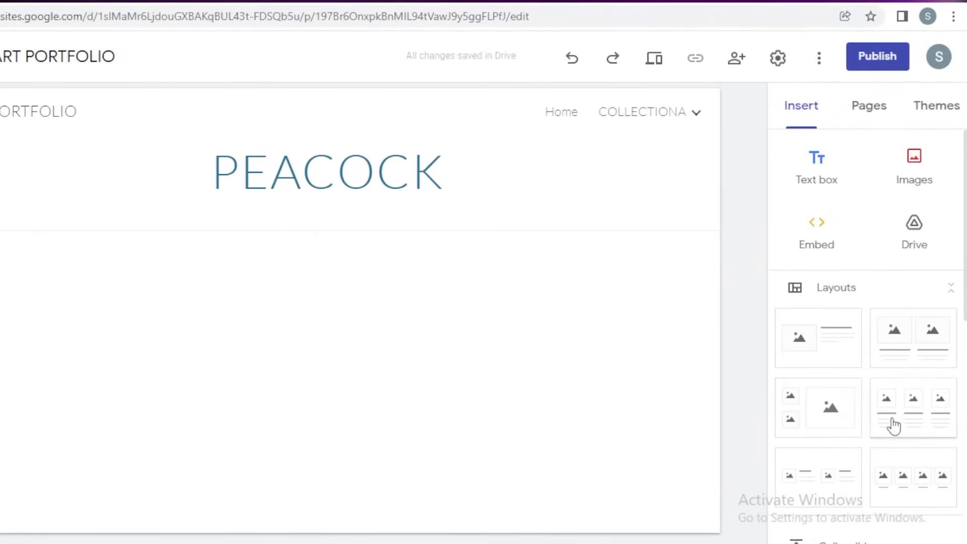
left_click(931, 468)
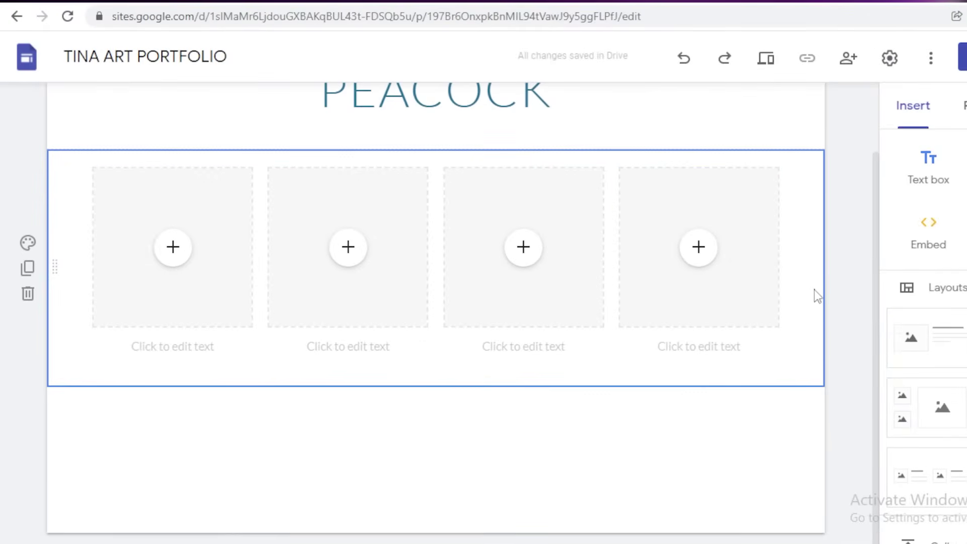
- Find "owl" with Google Image Search and insert the owl perched against a black background into the first image placeholder
left_click(172, 247)
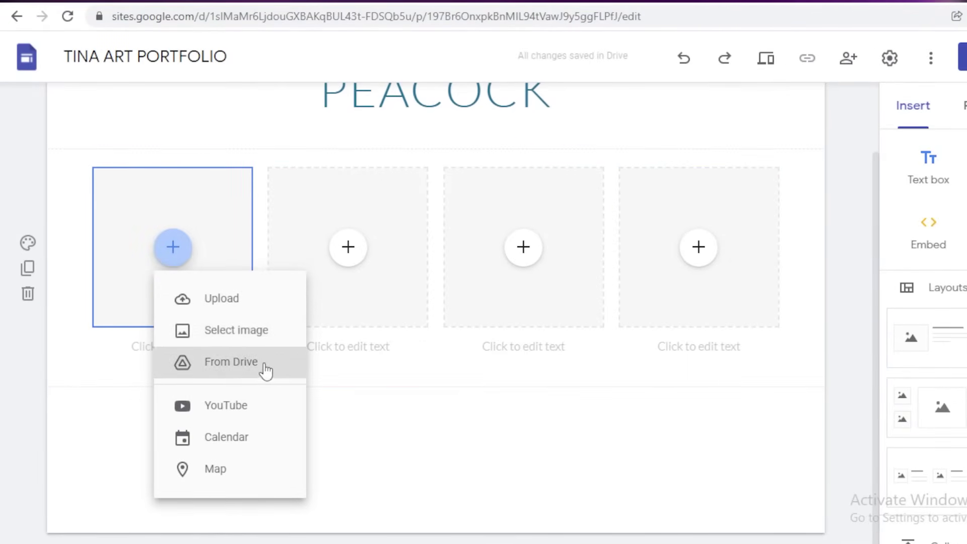
left_click(244, 334)
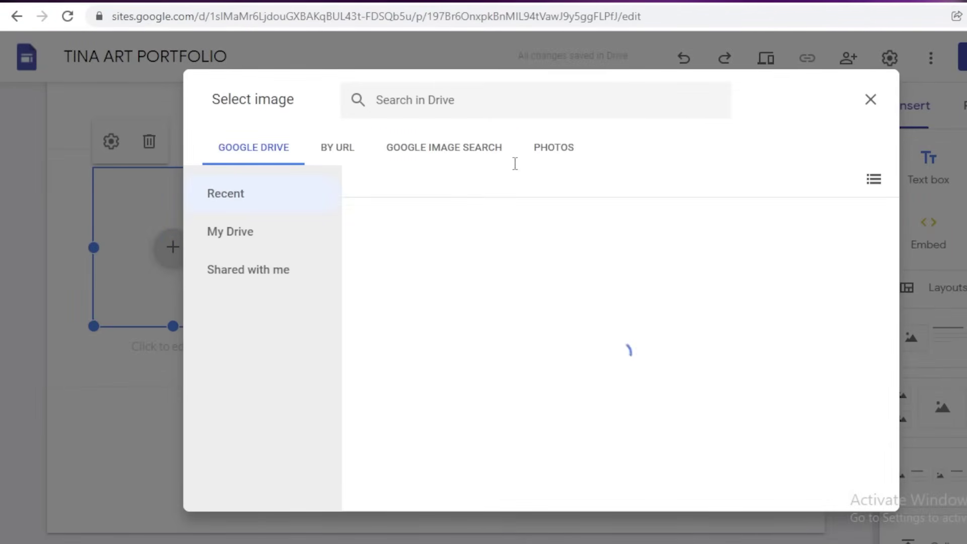
left_click(441, 158)
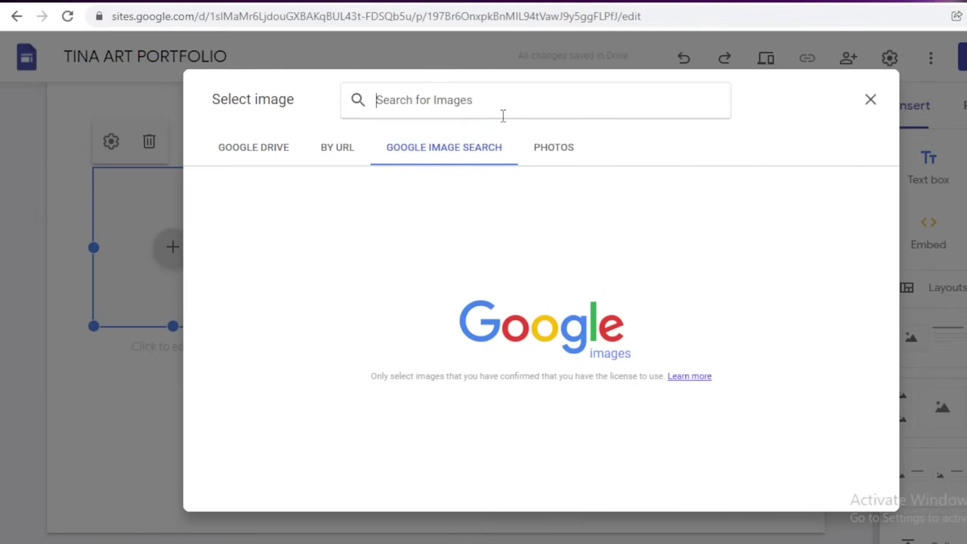
type("owl")
key("Return")
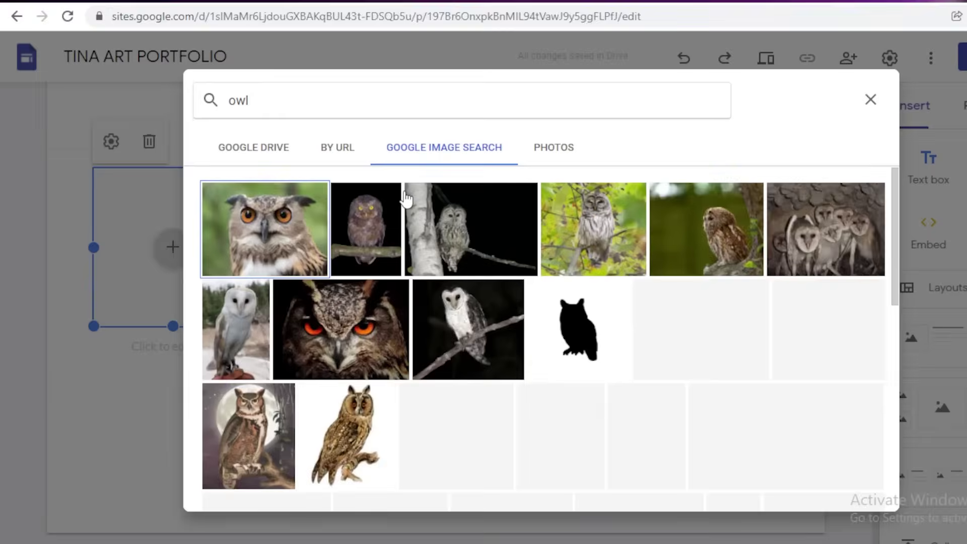
left_click(388, 212)
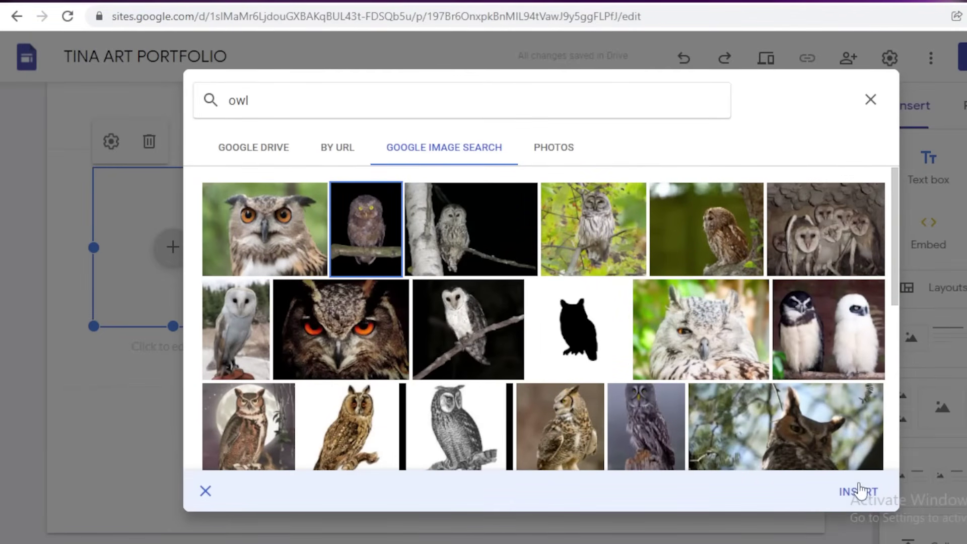
left_click(858, 490)
scroll(289, 298, "up", 2)
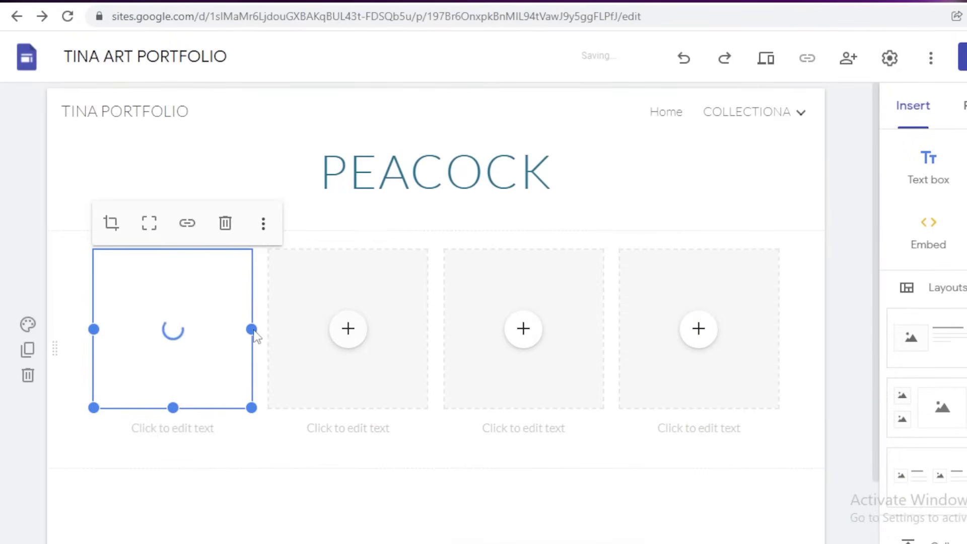
- Delete the inserted owl image and the empty caption beneath it from the first column
left_click(217, 232)
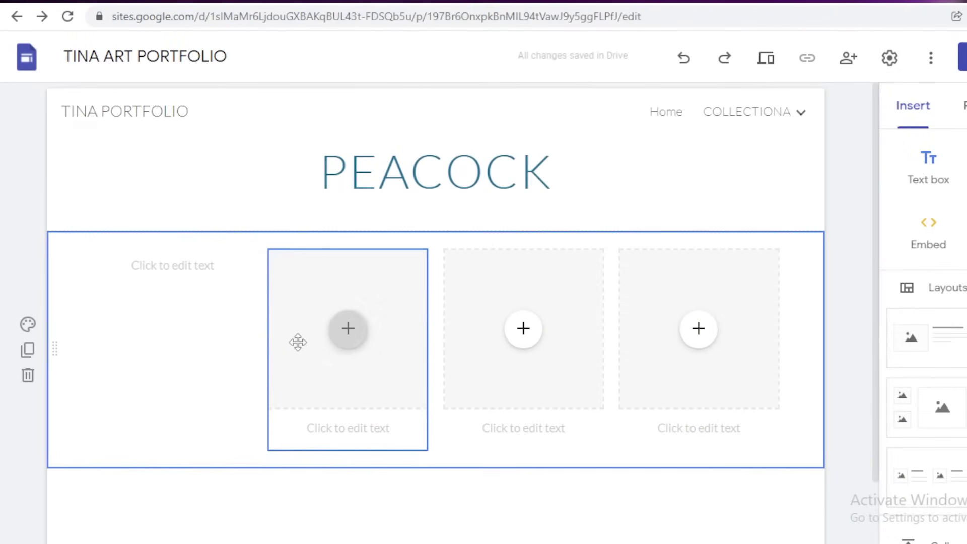
left_click(176, 267)
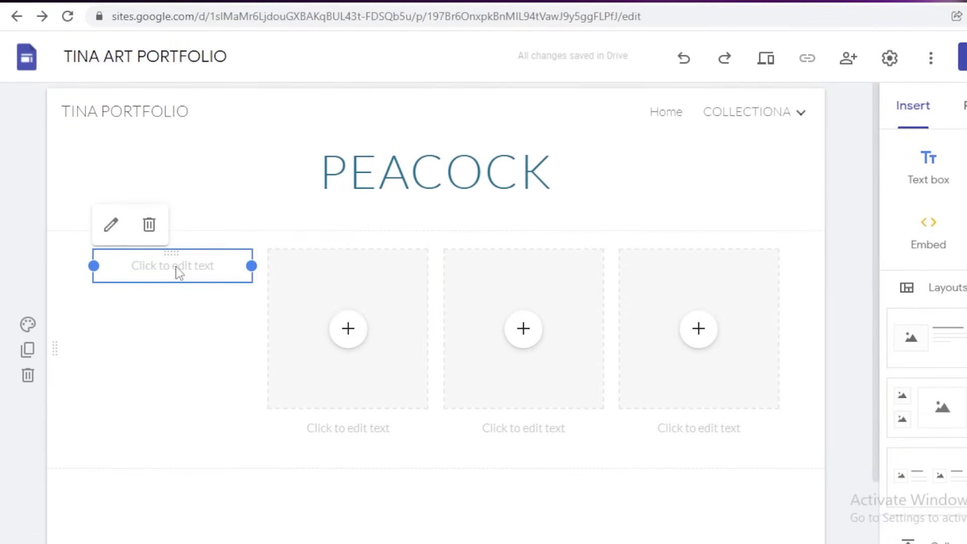
key("Delete")
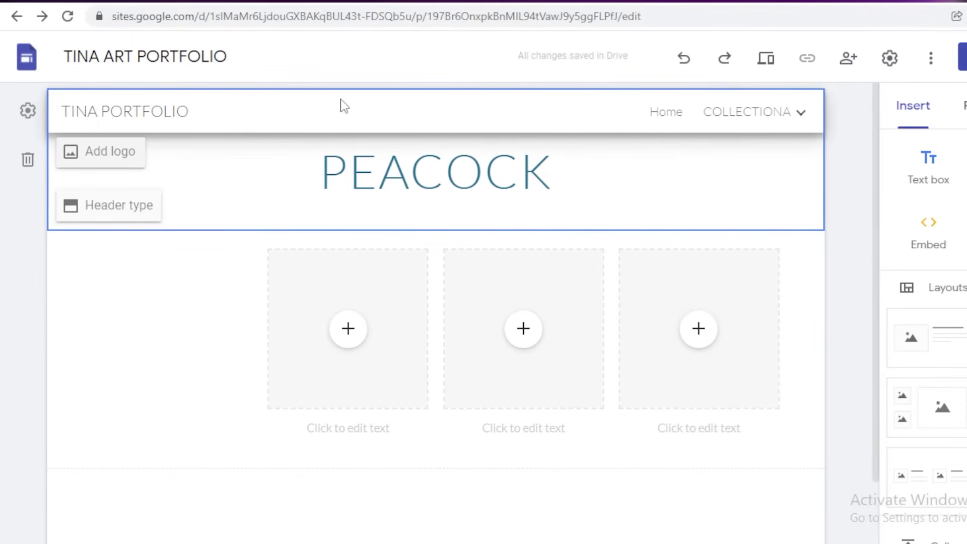
- Visit the Home and COLLECTIONA pages through the site navigation, review the subpage list, and return to Home
mouse_move(770, 126)
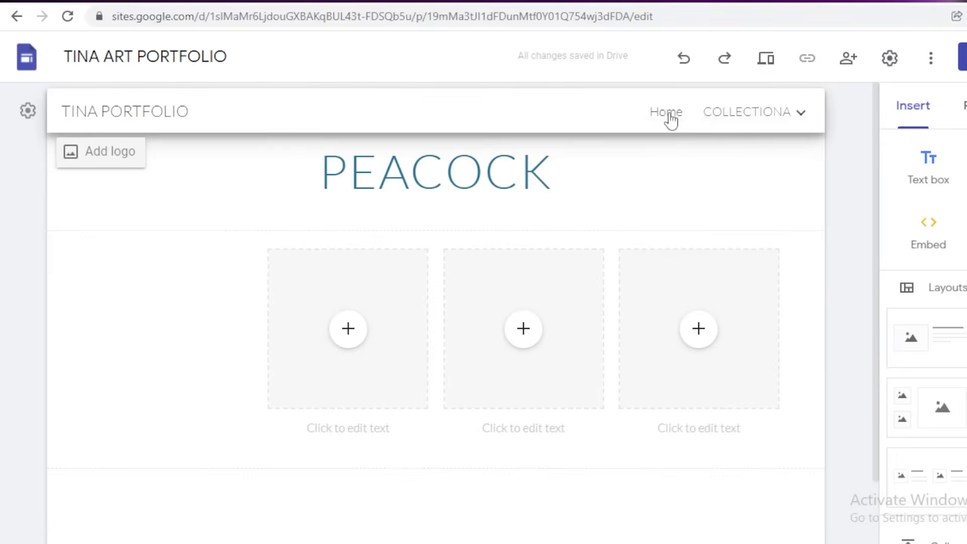
left_click(667, 116)
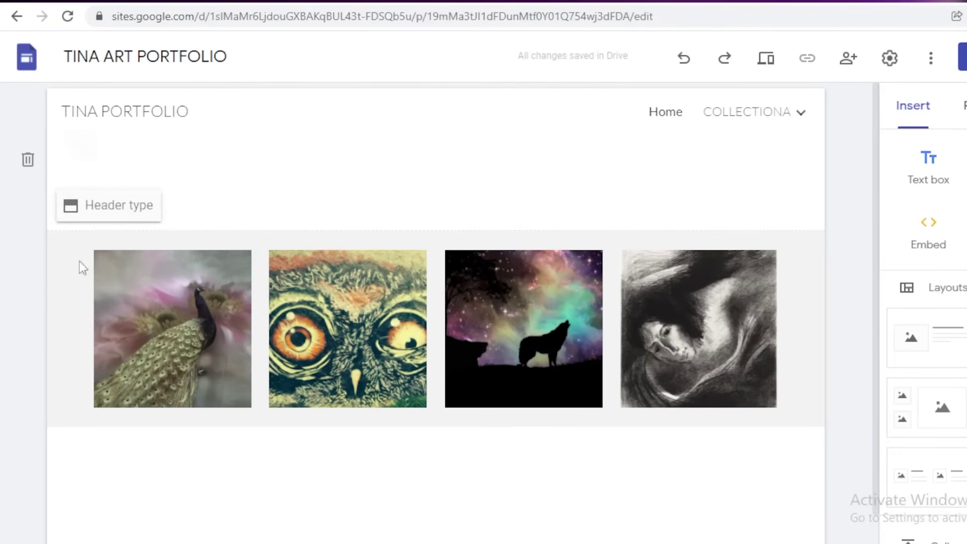
left_click(792, 112)
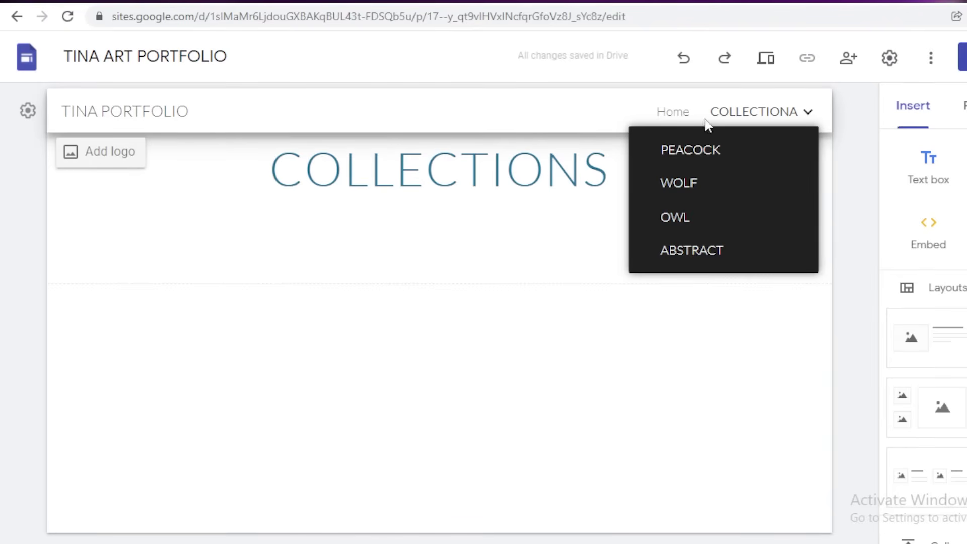
left_click(184, 110)
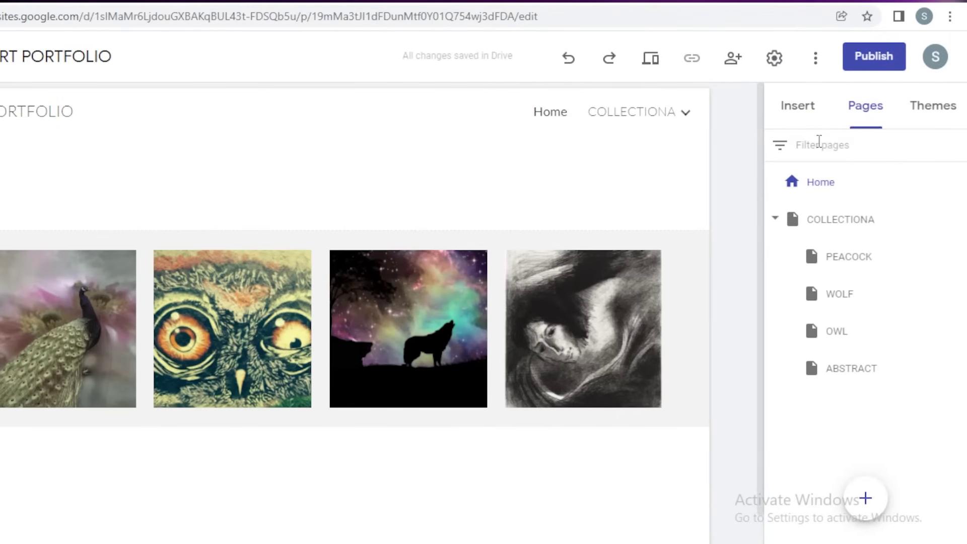
- Create two new COLLECTIONA subpages named "About me" and "services"
left_click(870, 506)
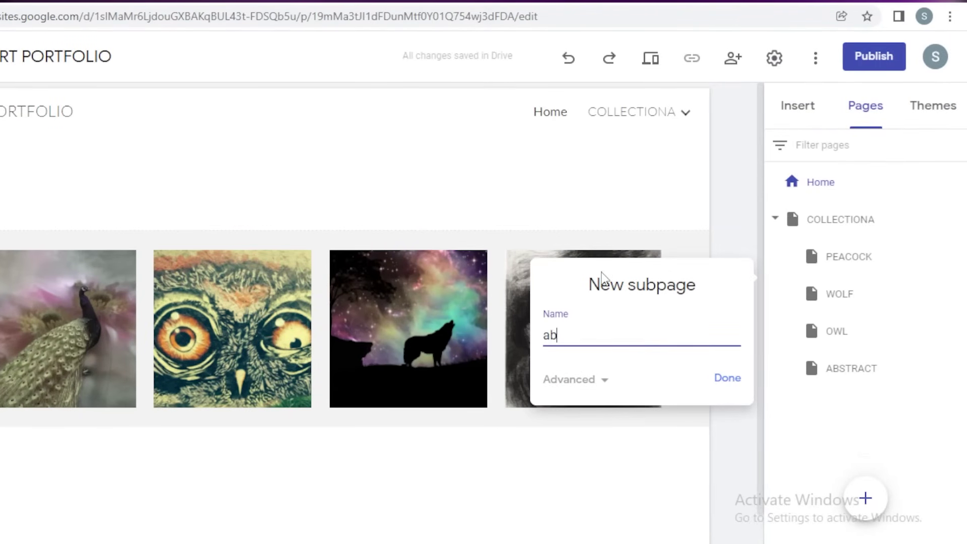
type("About me")
key("Return")
left_click(864, 500)
type("services")
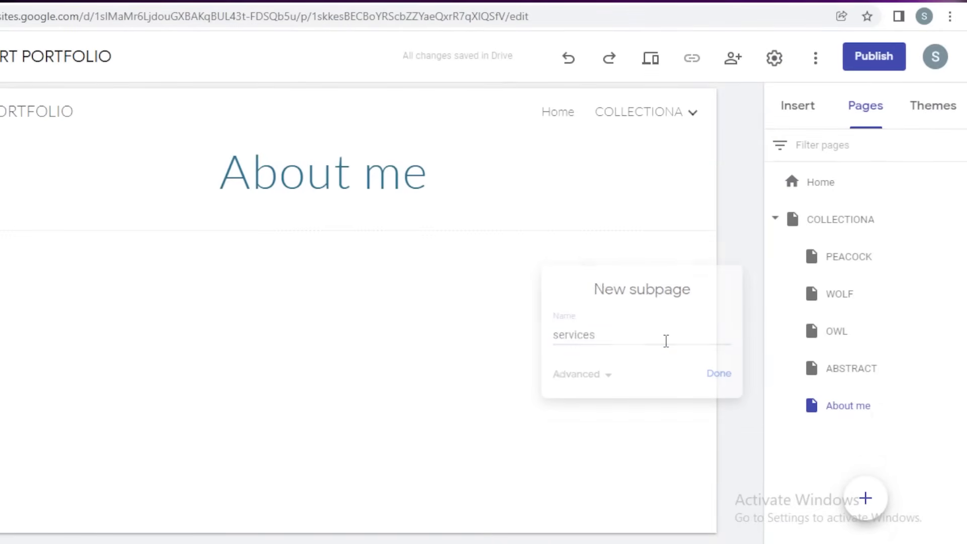
key("Return")
- Return to the Home page and add a footer with the text "join our socials"
left_click(876, 419)
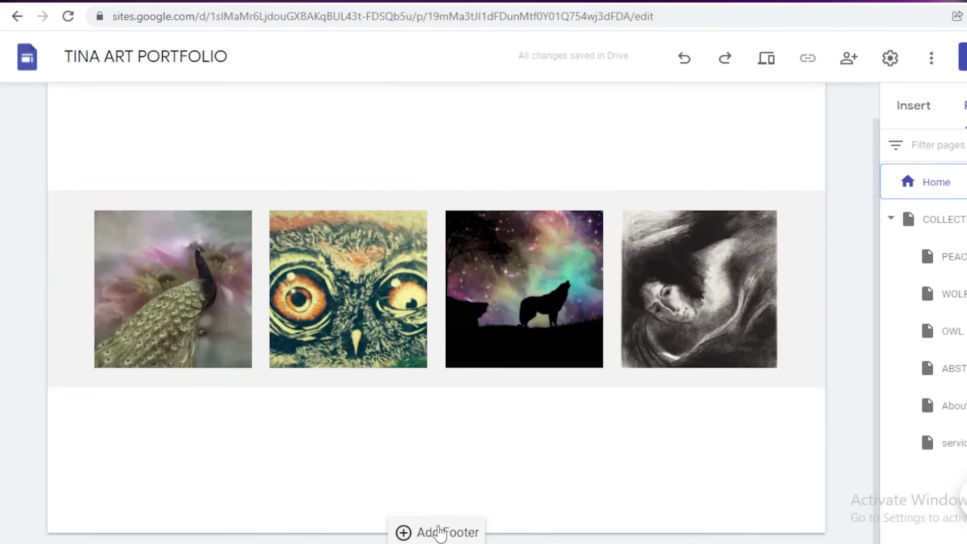
left_click(439, 533)
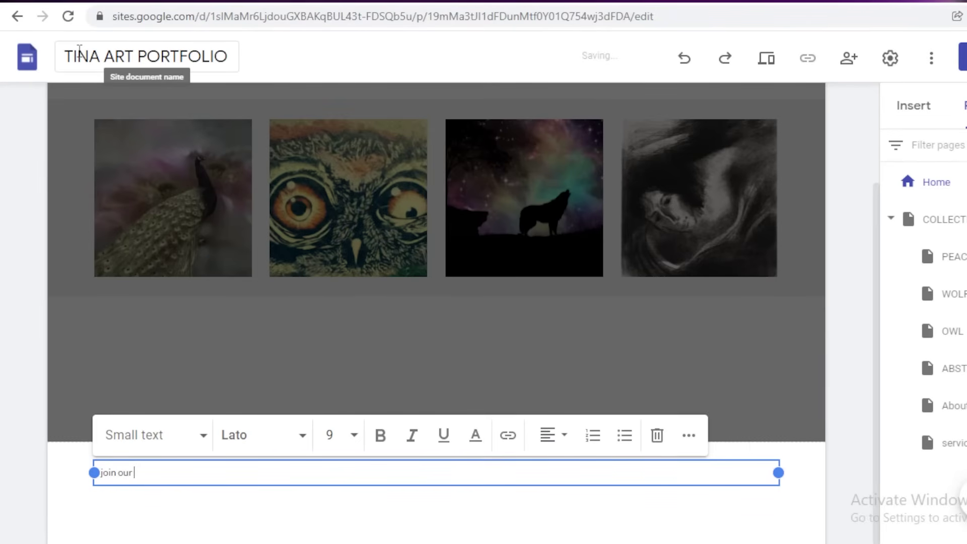
type("join our socials")
key("Return")
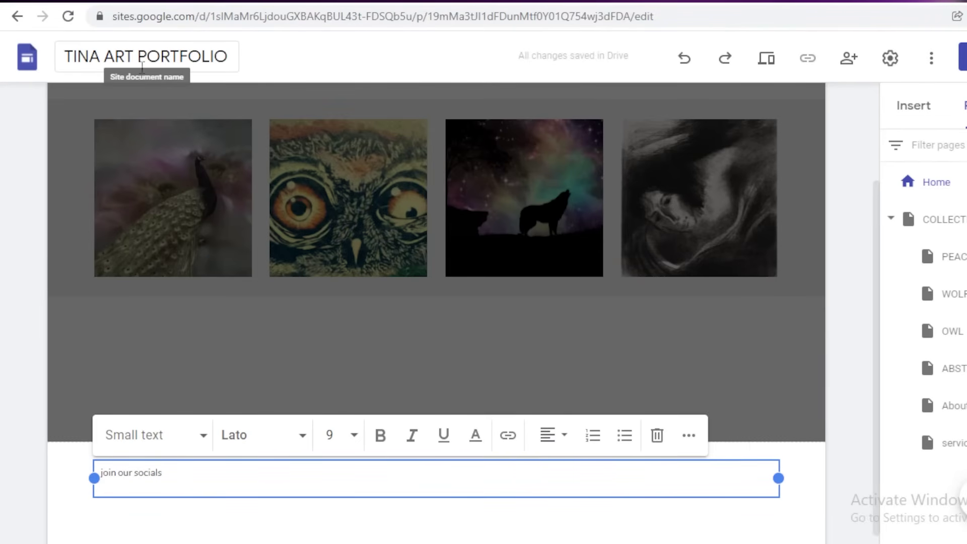
left_click(837, 471)
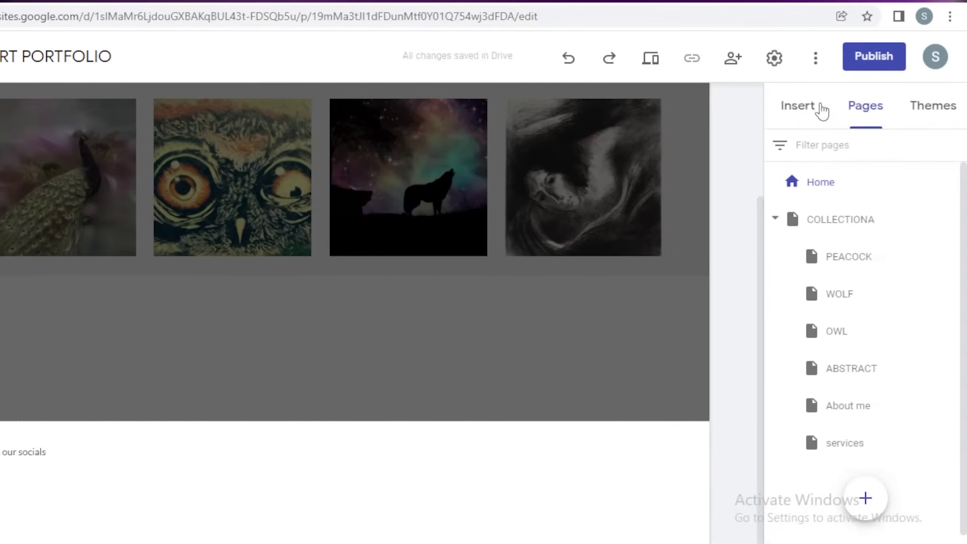
- Insert a divider below the "join our socials" text in the footer
left_click(917, 111)
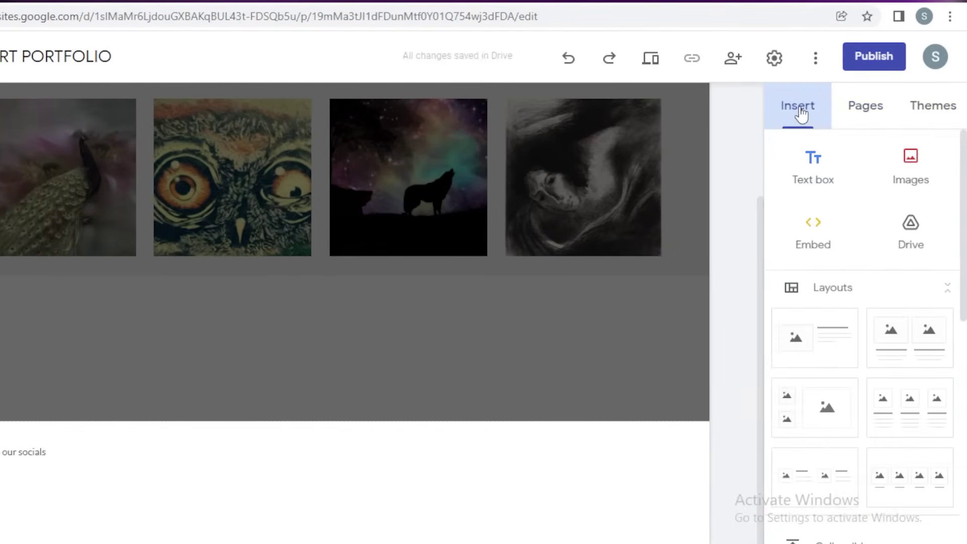
scroll(811, 161, "down", 10)
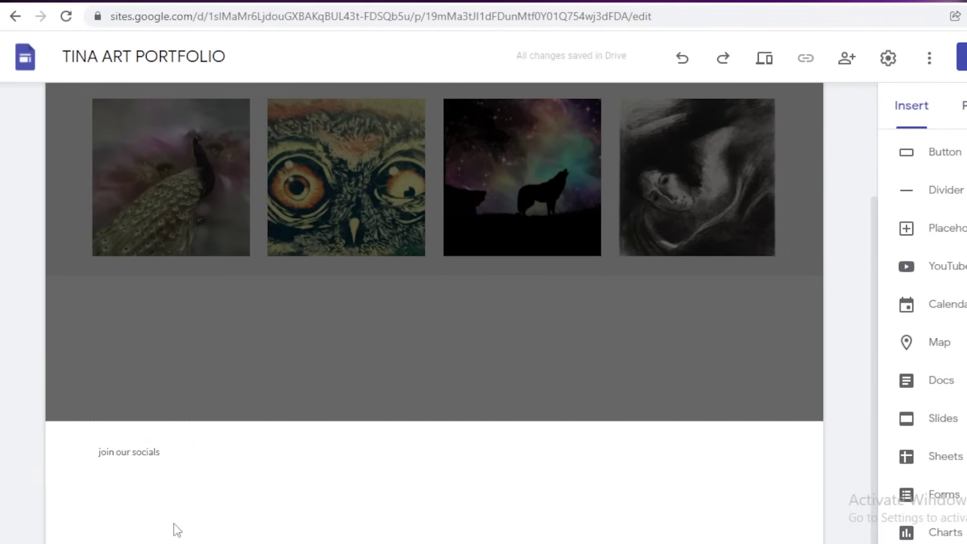
left_click(154, 458)
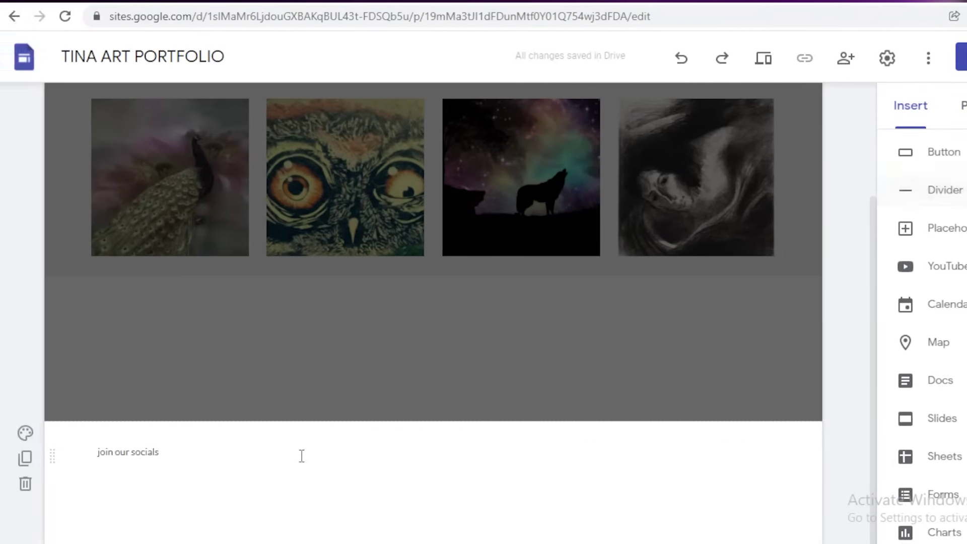
left_click(183, 448)
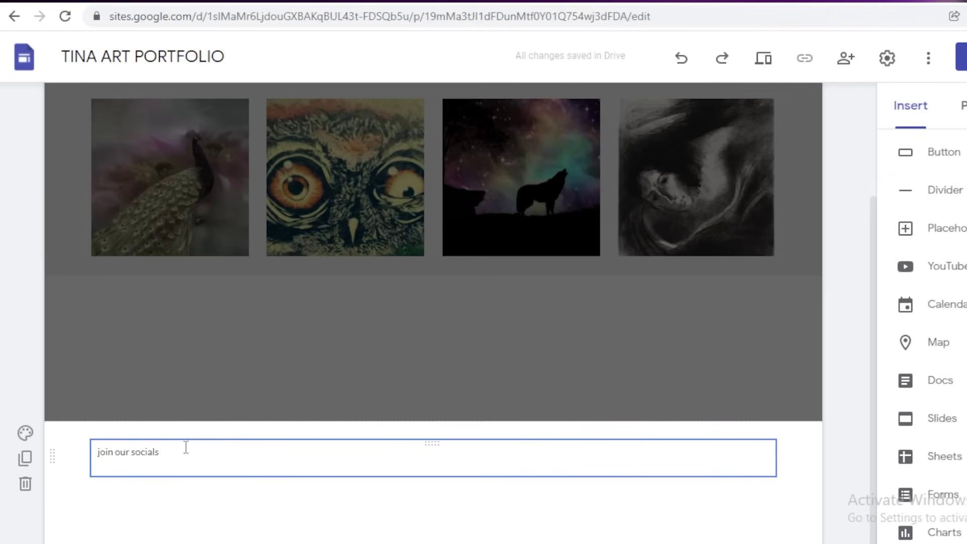
left_click(944, 189)
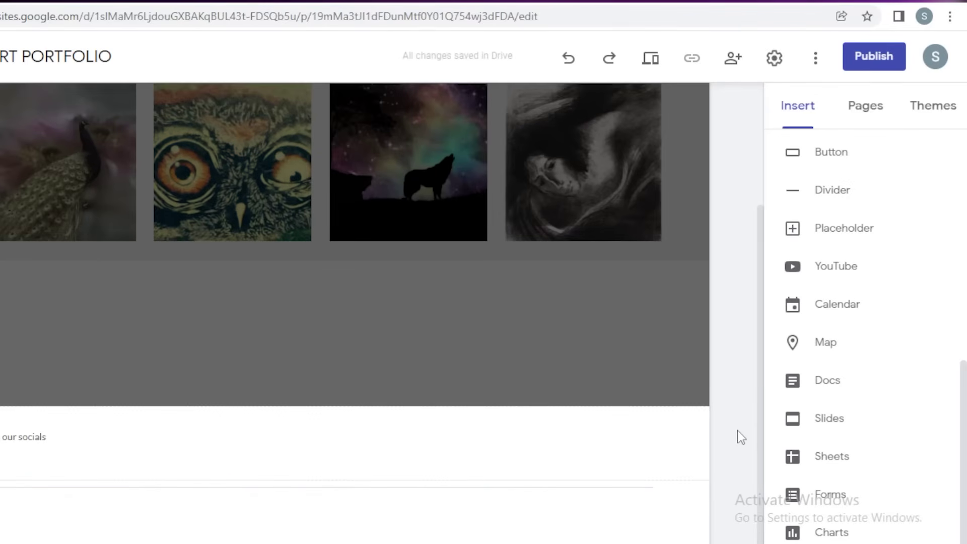
scroll(814, 306, "up", 3)
left_click(817, 300)
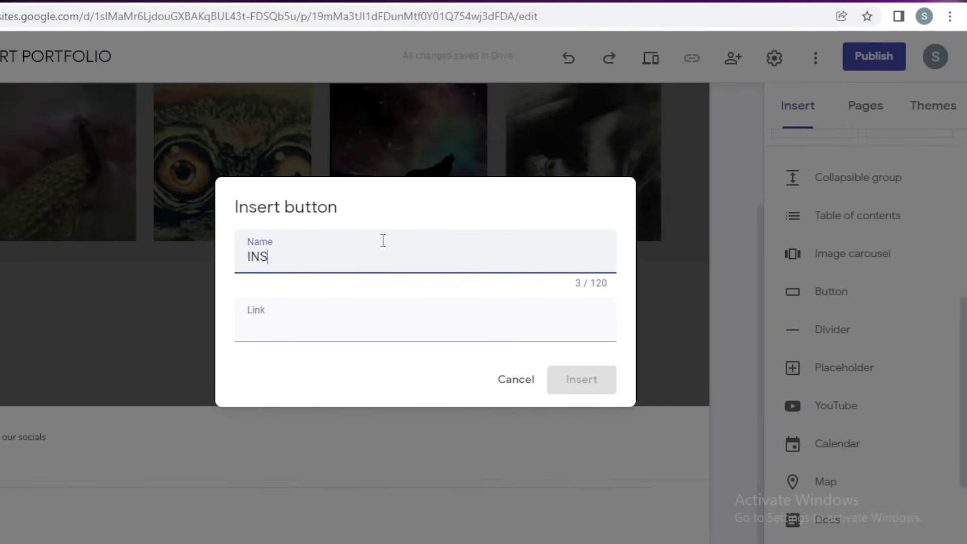
left_click(408, 333)
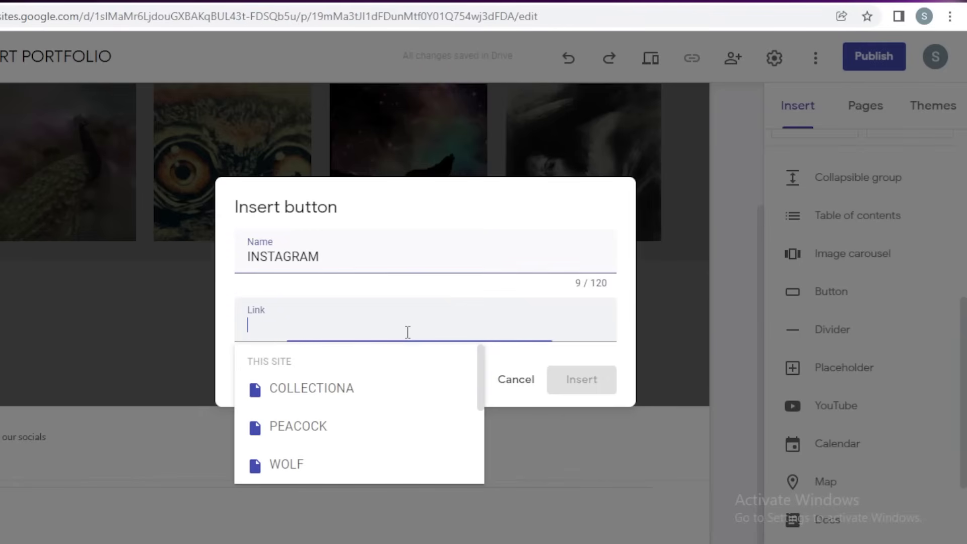
type("SF")
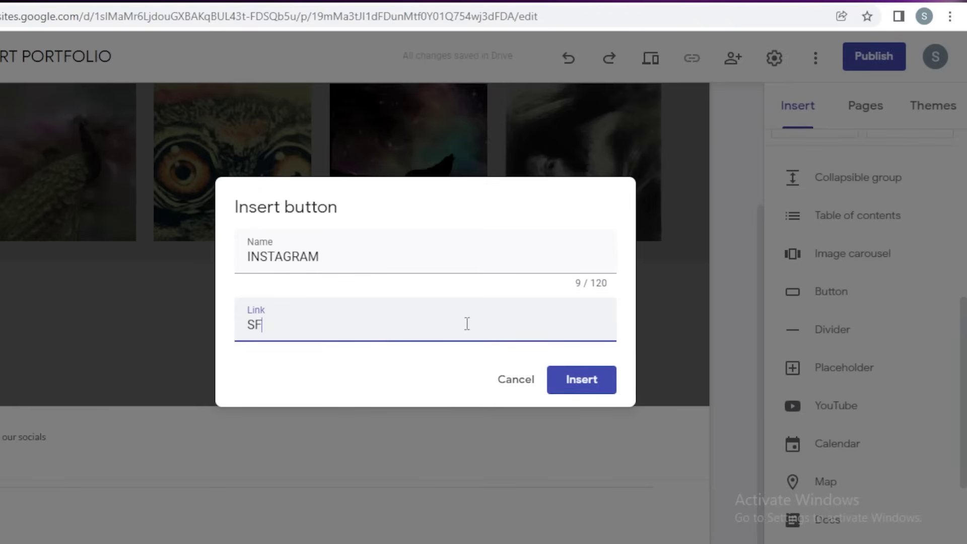
left_click(516, 380)
scroll(801, 371, "up", 5)
scroll(801, 371, "down", 8)
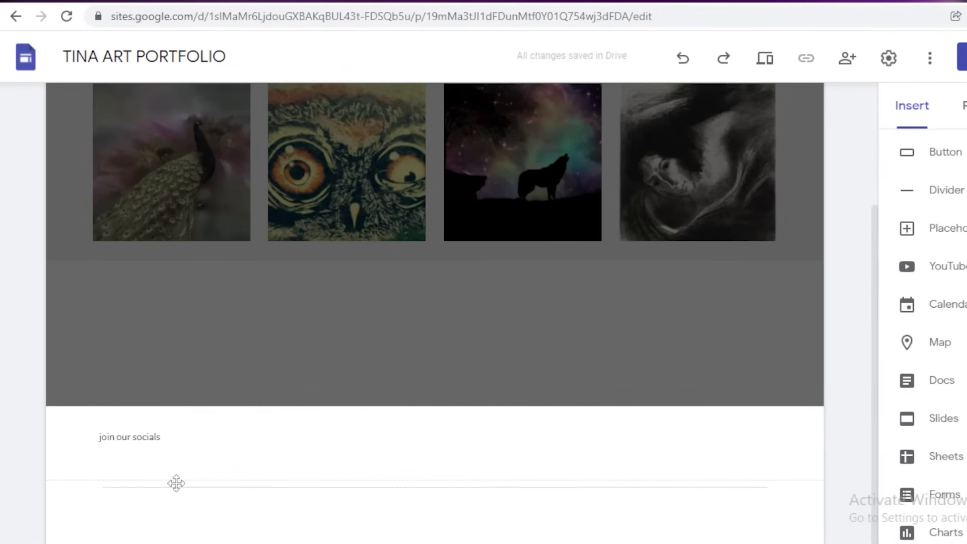
left_click(440, 447)
left_click(859, 391)
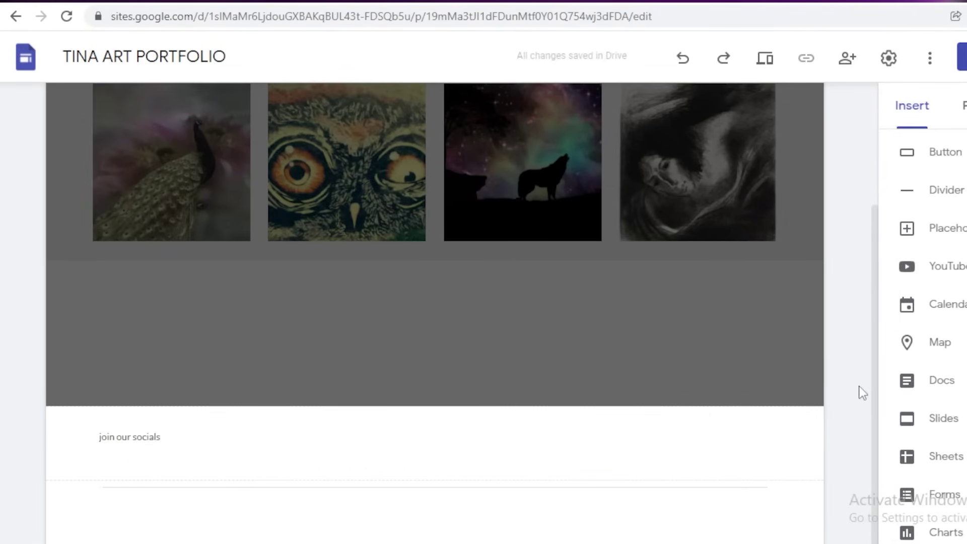
- Publish the site to the web with the web address "tinaartportfolio"
scroll(868, 376, "up", 4)
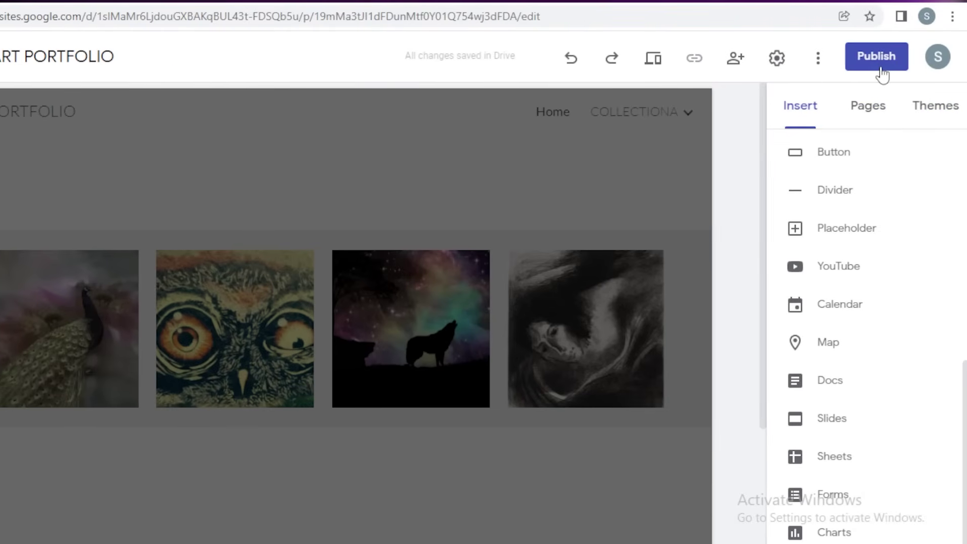
left_click(876, 59)
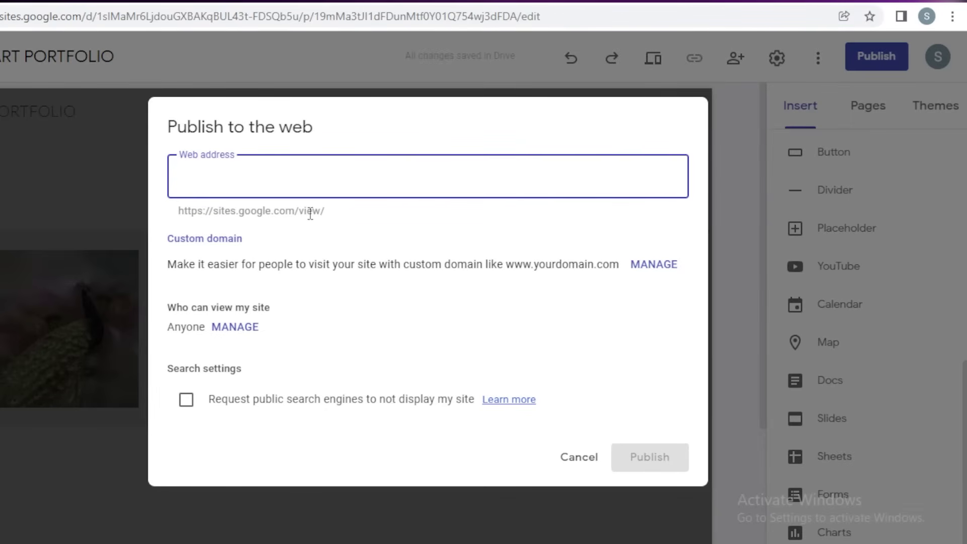
type("k")
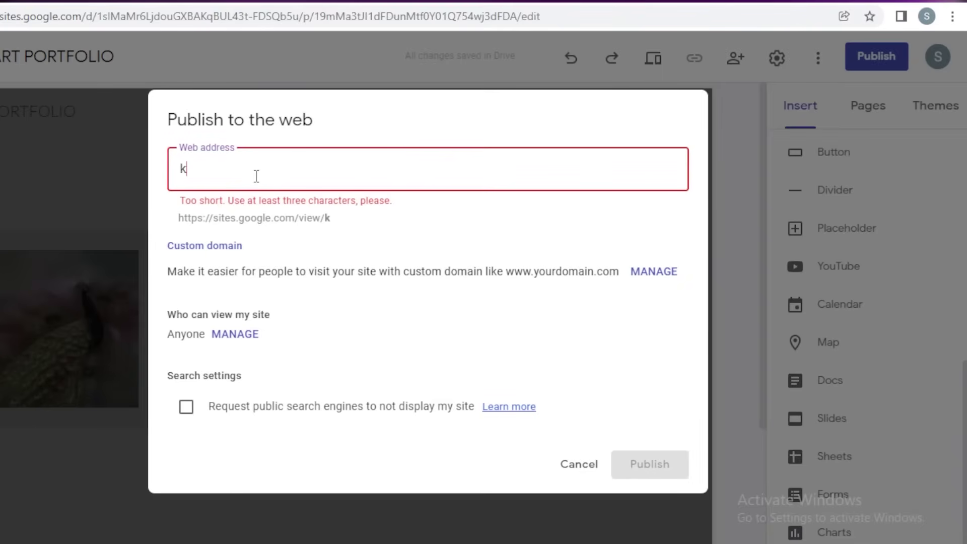
type("tinaa")
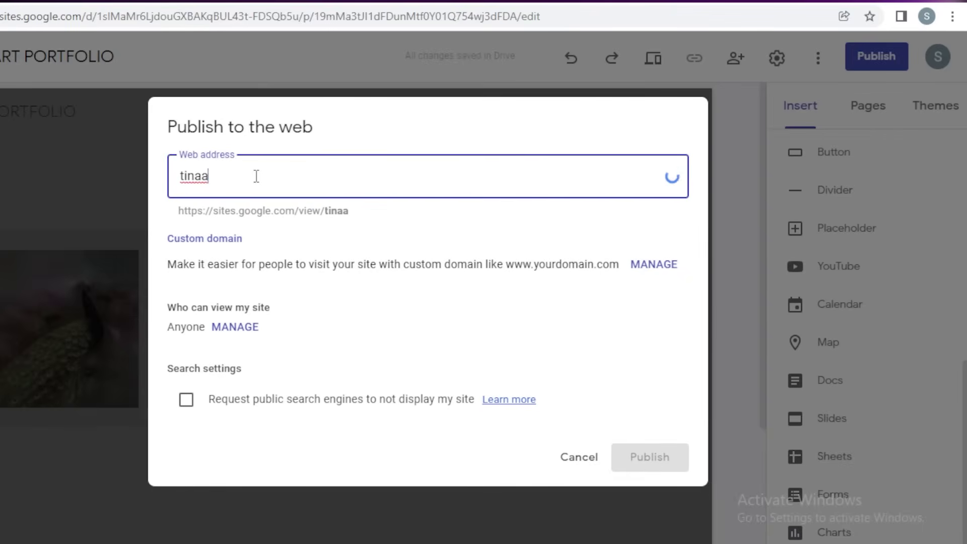
key("BackSpace")
type("portfolio")
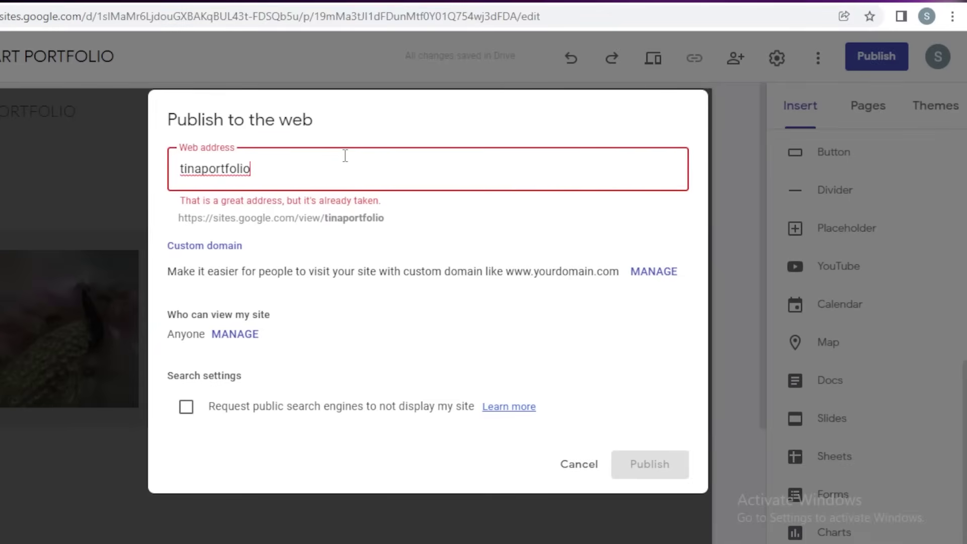
type("rt")
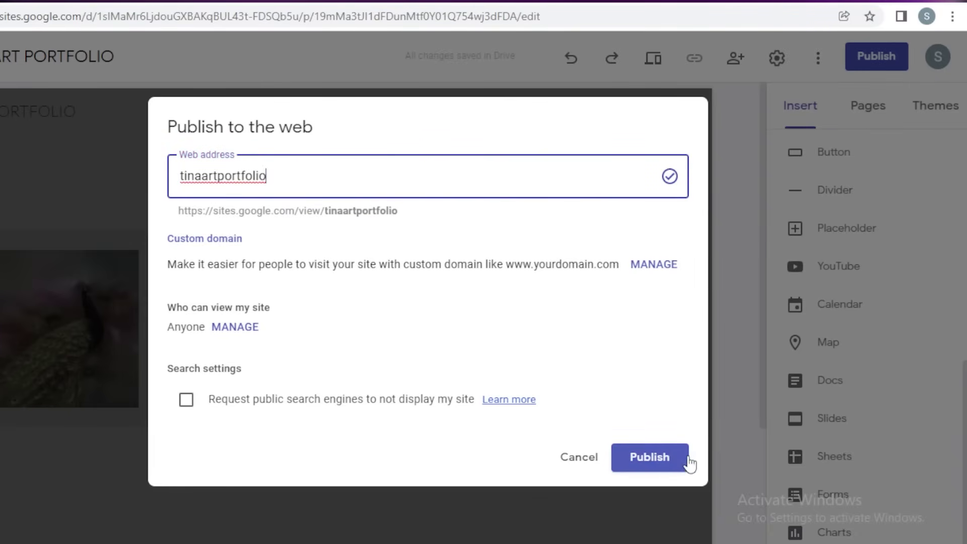
left_click(681, 460)
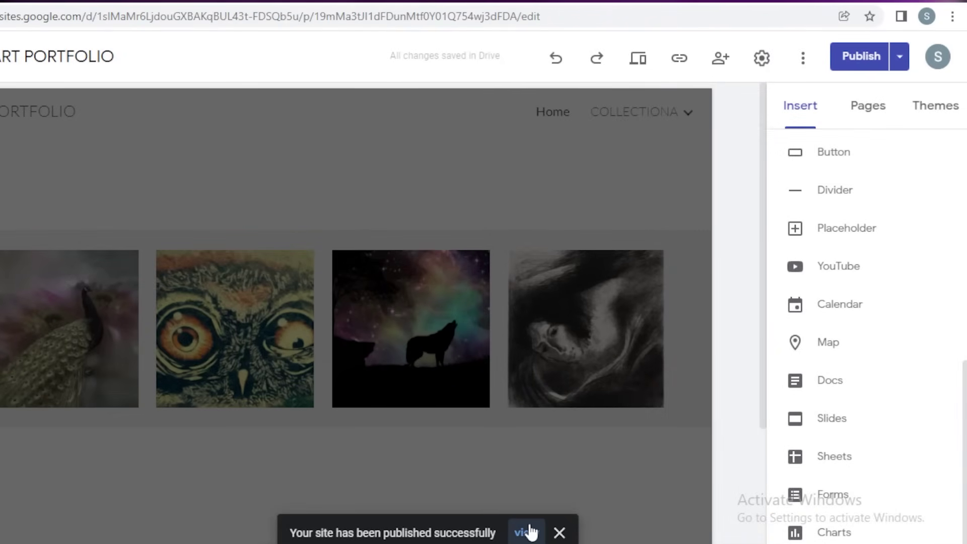
- View the published site, visit its COLLECTIONA and WOLF pages, and return to Home
left_click(527, 532)
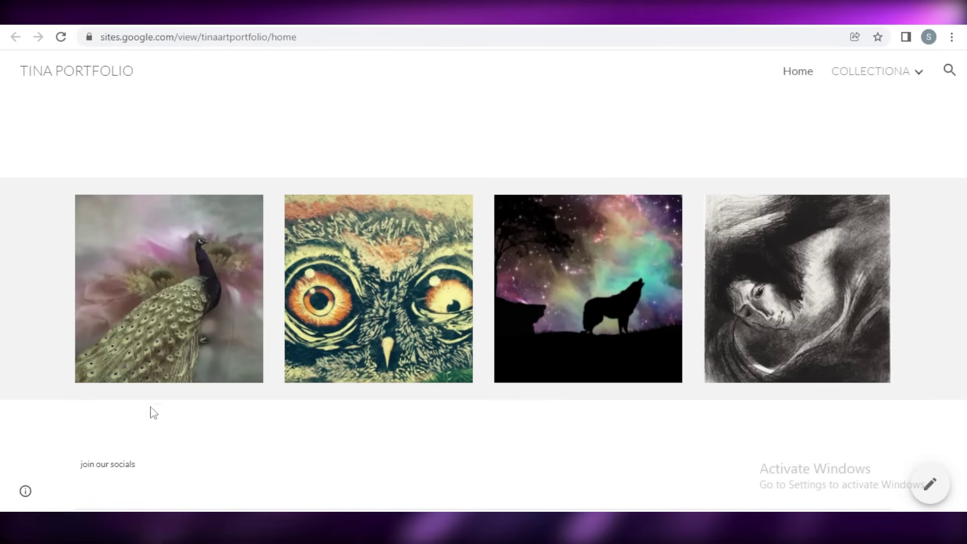
mouse_move(884, 71)
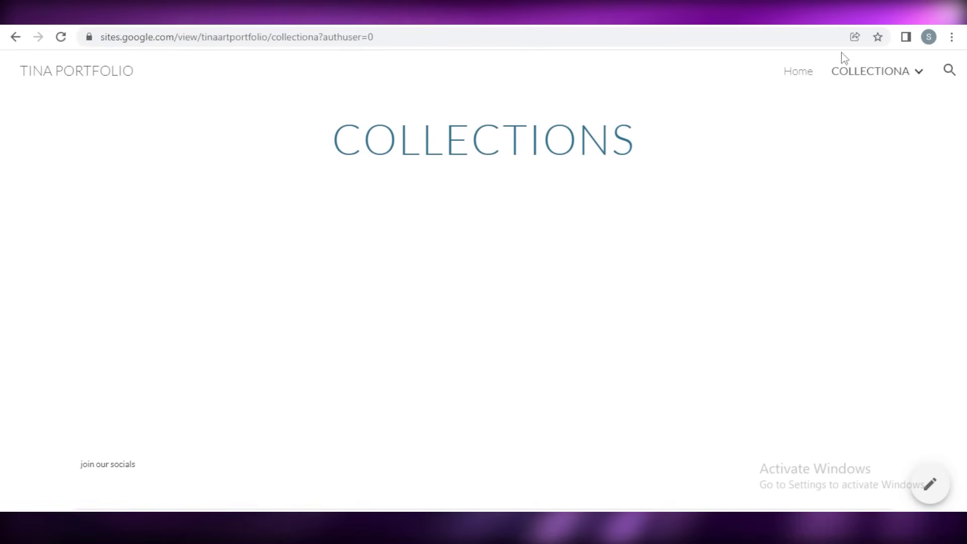
mouse_move(838, 51)
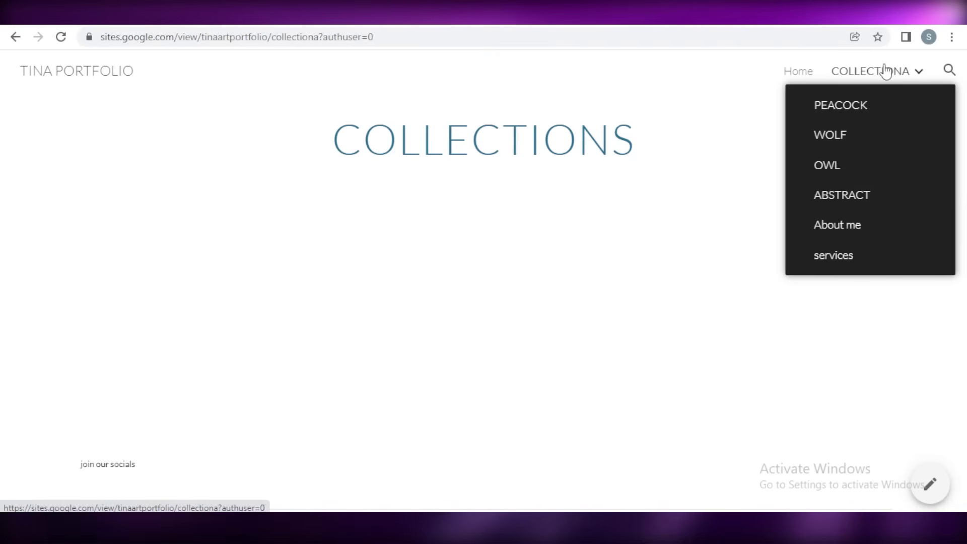
left_click(839, 134)
mouse_move(874, 78)
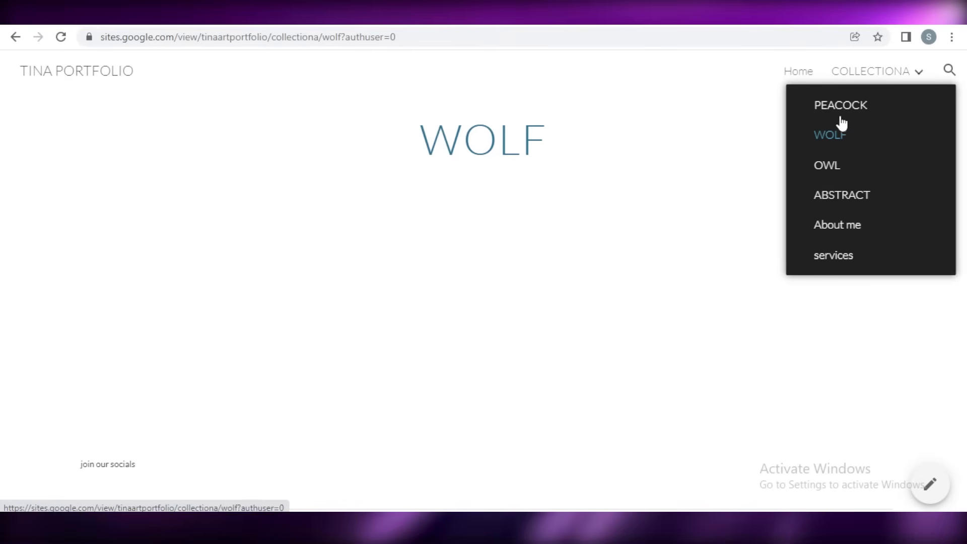
left_click(796, 73)
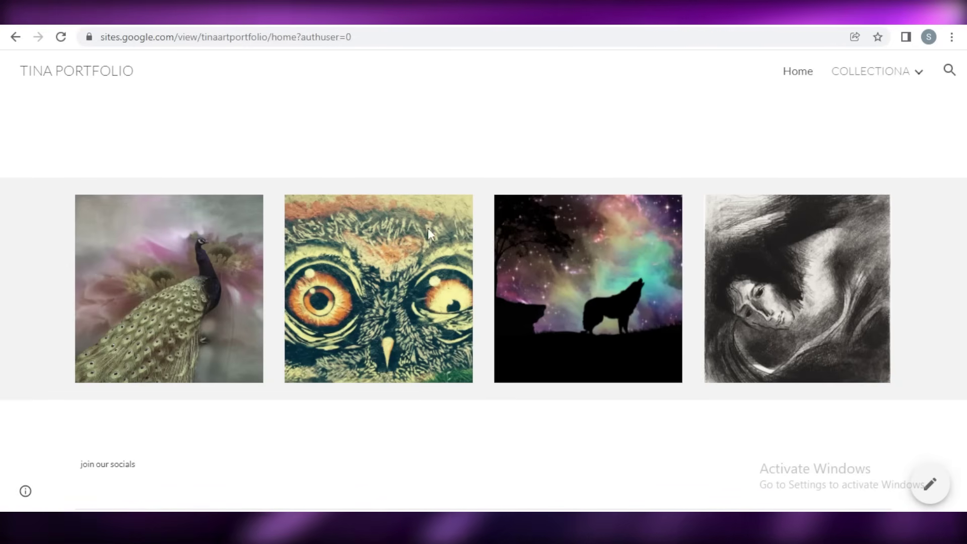
- Review the Home page in the site editor and switch back to the published site
left_click(453, 13)
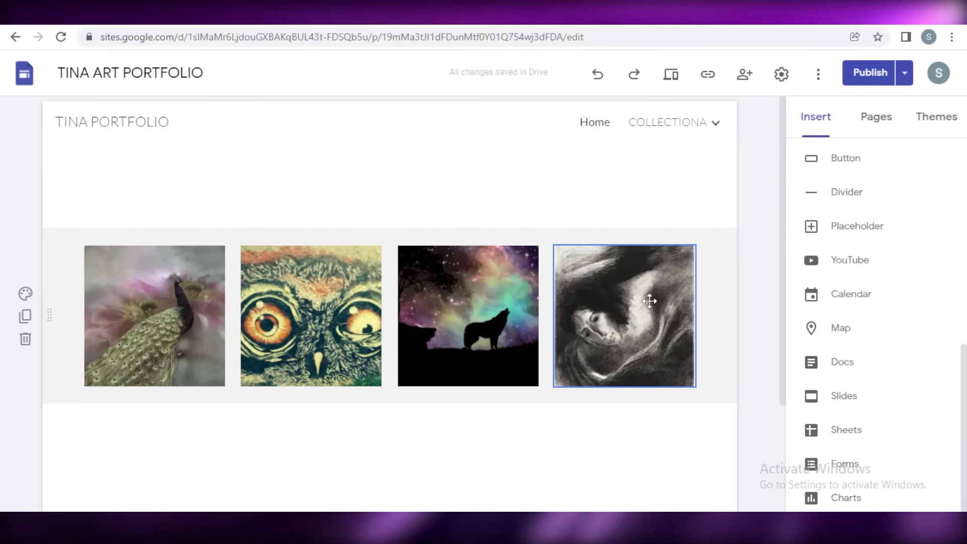
scroll(657, 270, "down", 3)
scroll(656, 270, "up", 3)
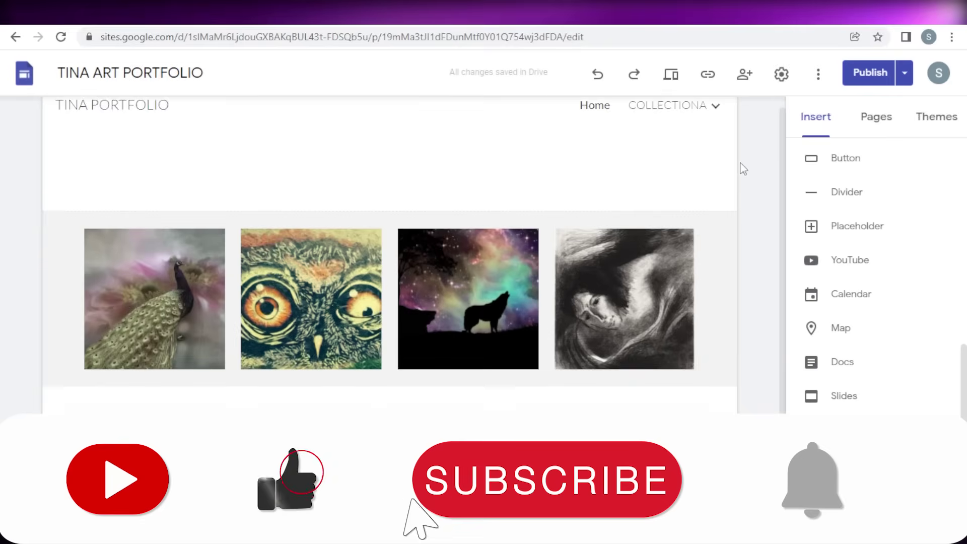
left_click(595, 13)
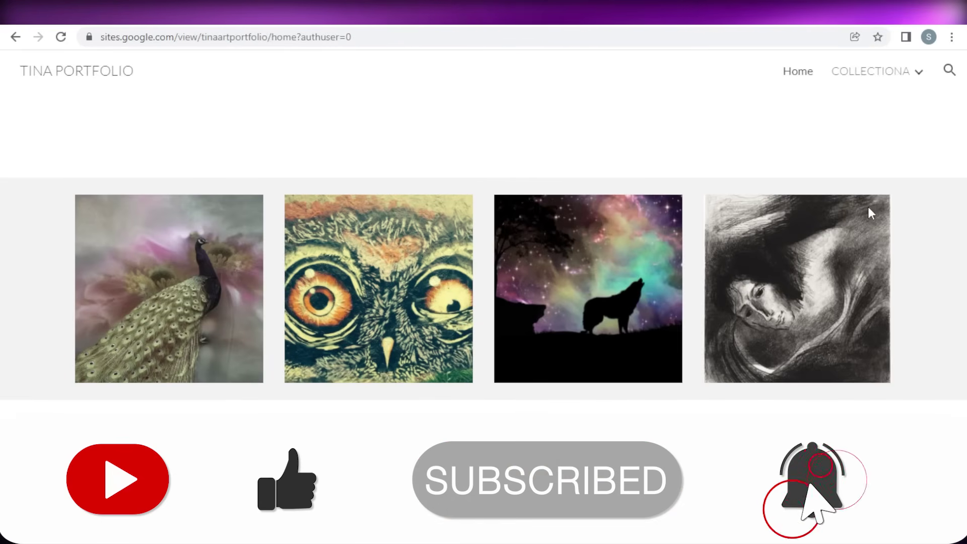